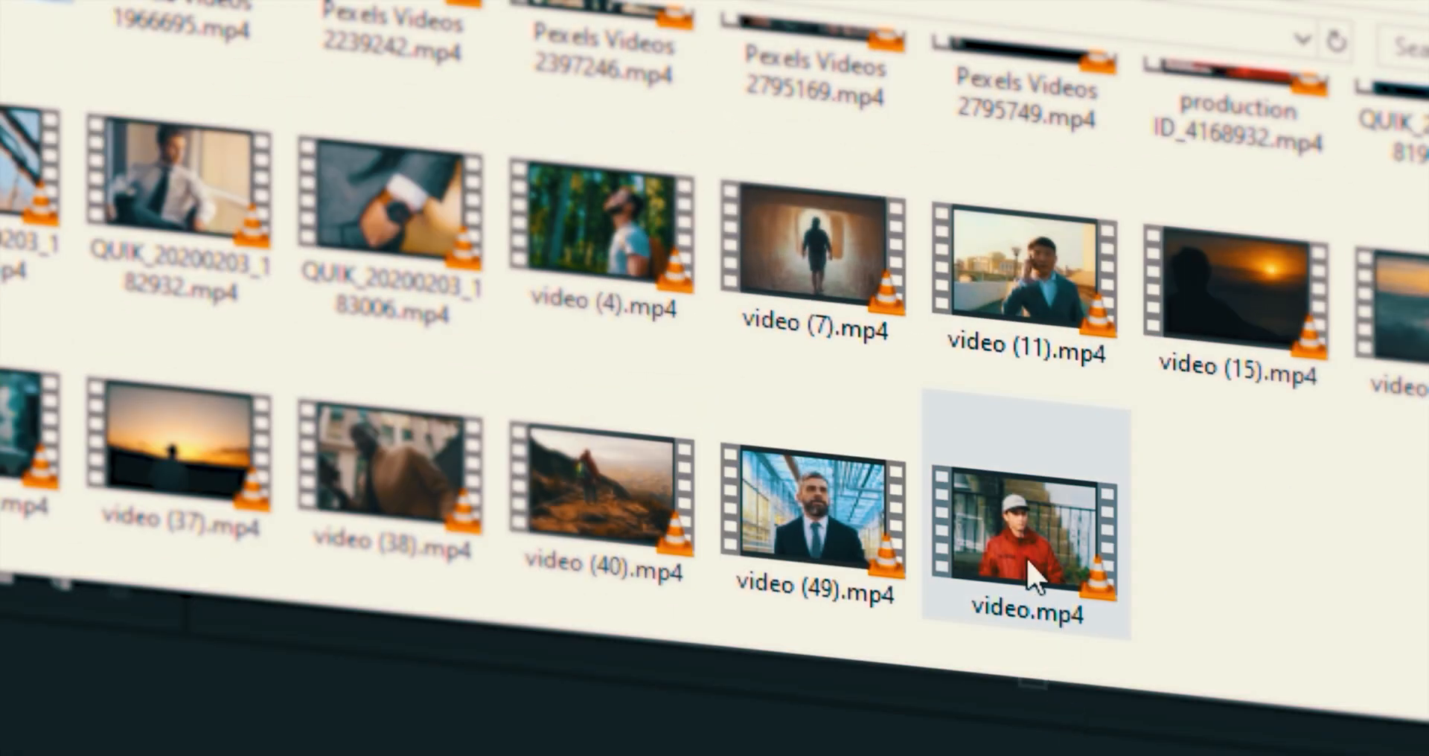
Import video.mp4 into the project and place it on the empty timeline as a new sequence
{"action": "left_click_drag", "start_coordinate": [1025, 556], "coordinate": [460, 632]}
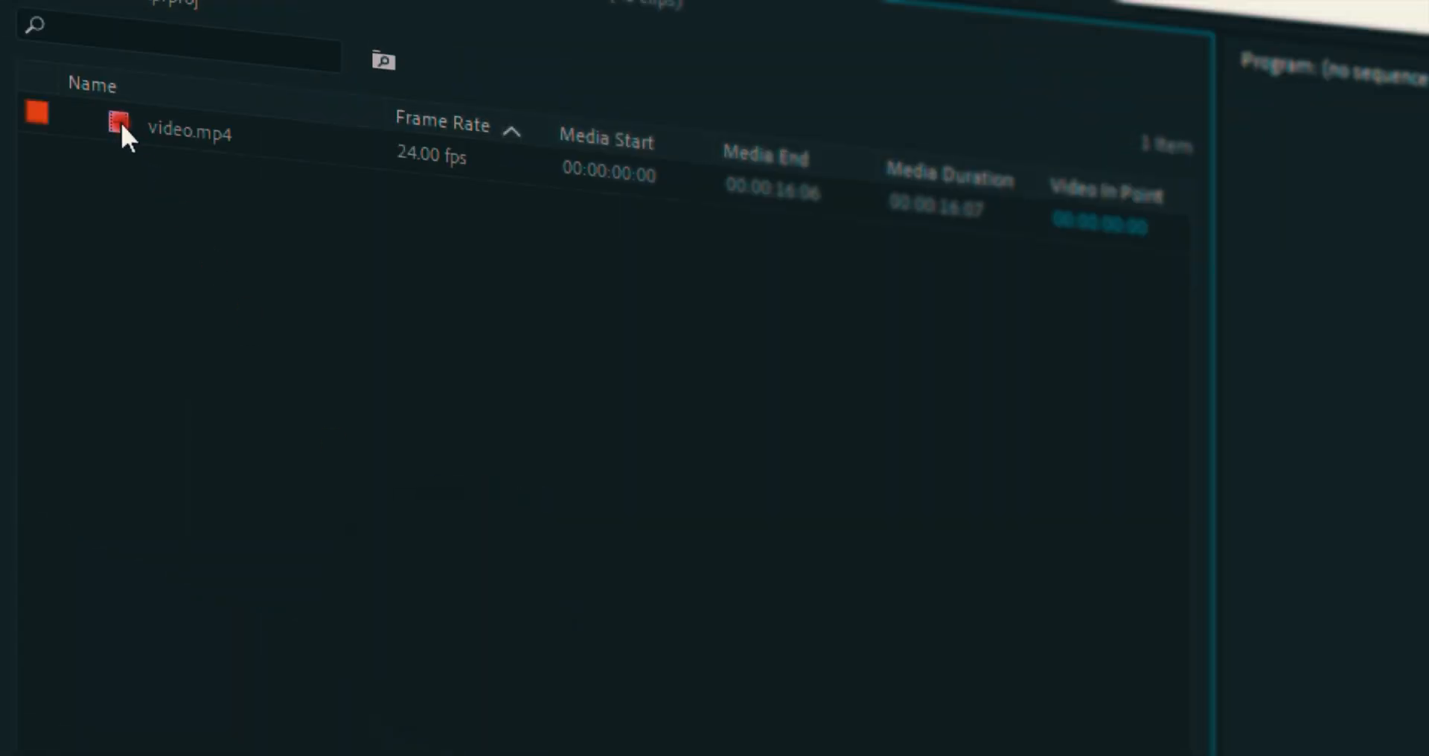
{"action": "left_click", "coordinate": [121, 125]}
{"action": "left_click_drag", "start_coordinate": [123, 119], "coordinate": [1063, 647]}
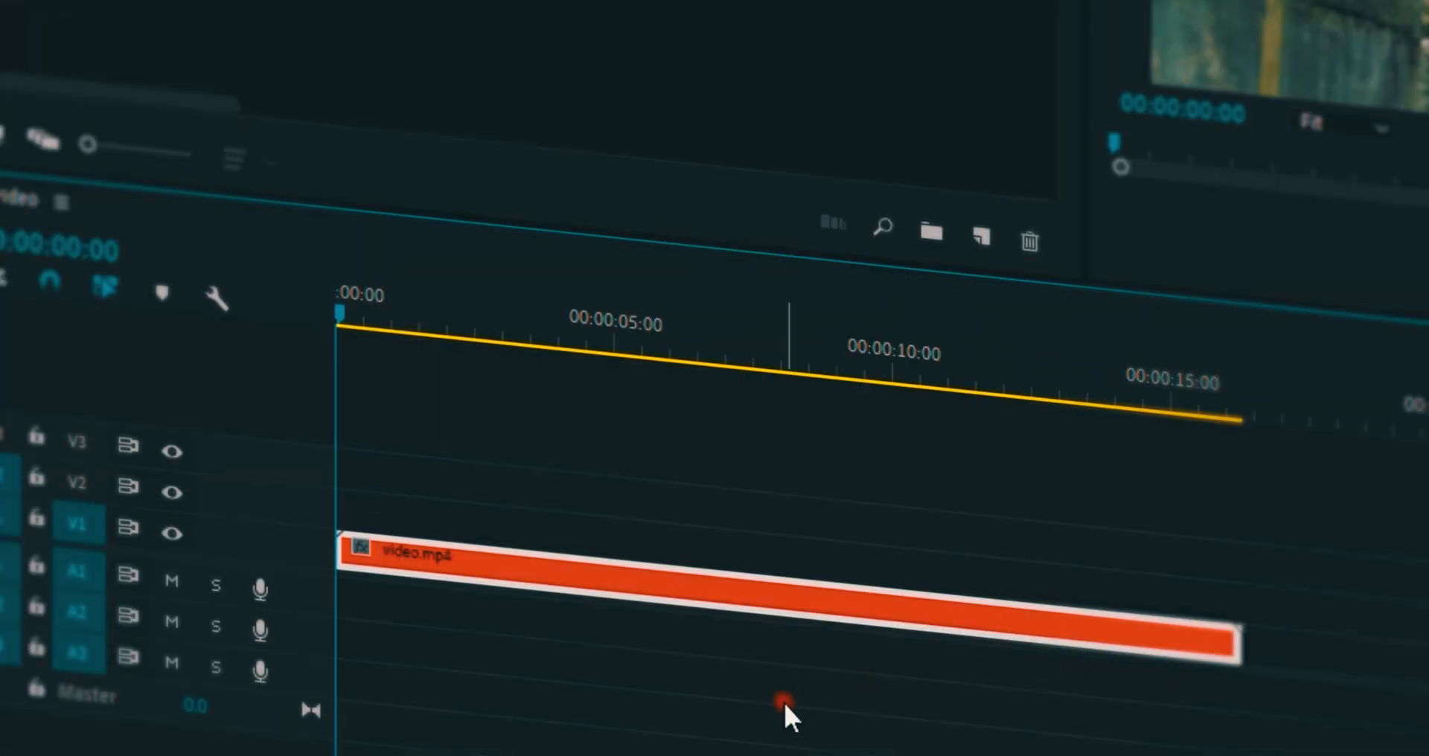
Preview the clip and insert a frame hold segment at 00:00:03:02
{"action": "key", "text": "space"}
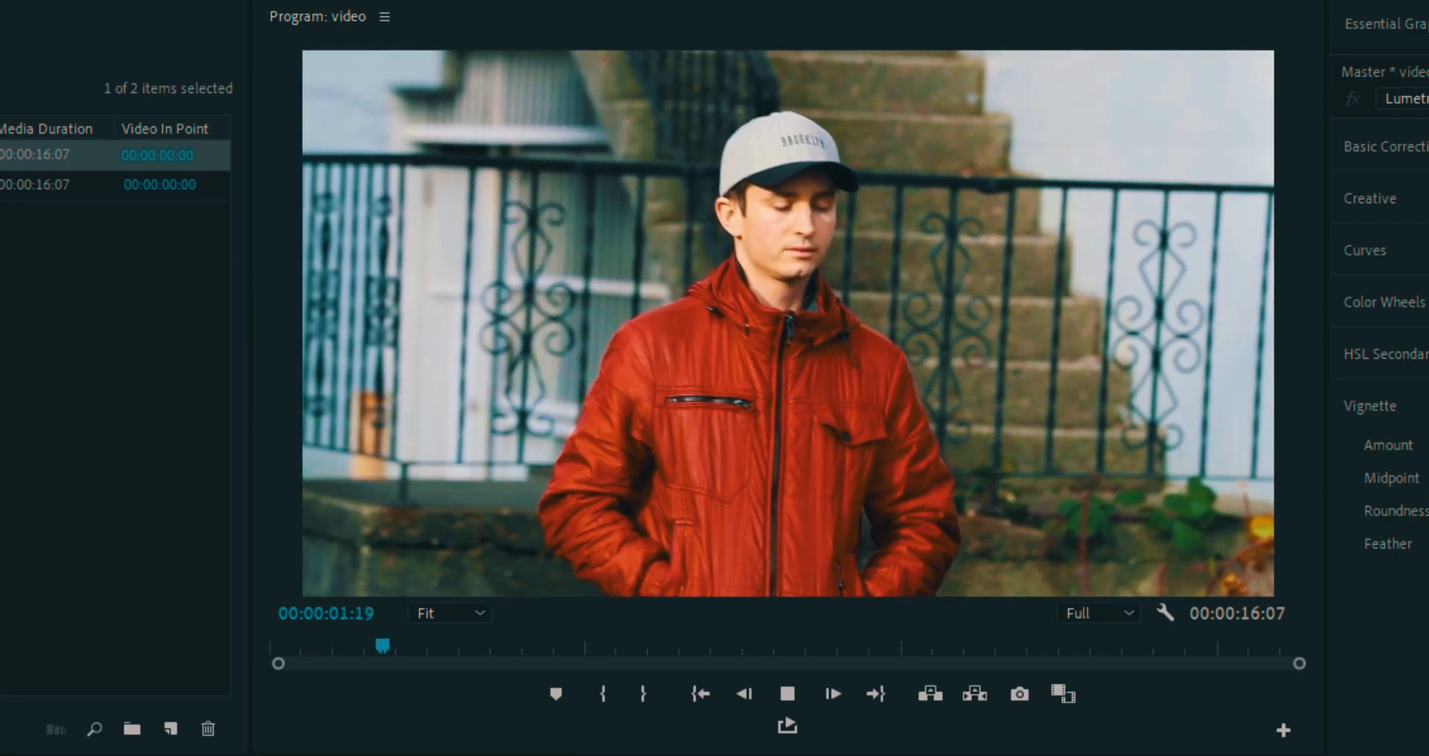
{"action": "left_click_drag", "start_coordinate": [240, 515], "coordinate": [62, 531]}
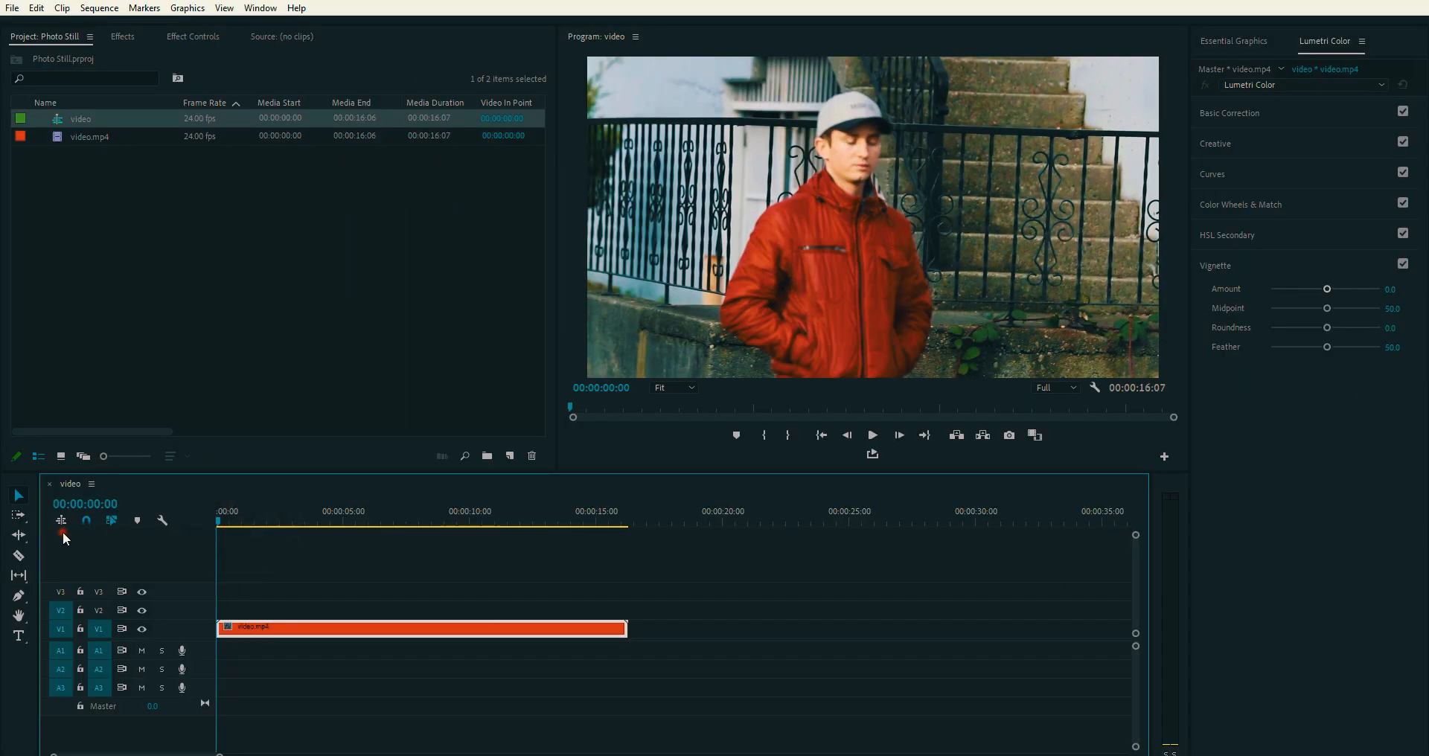
{"action": "key", "text": "space"}
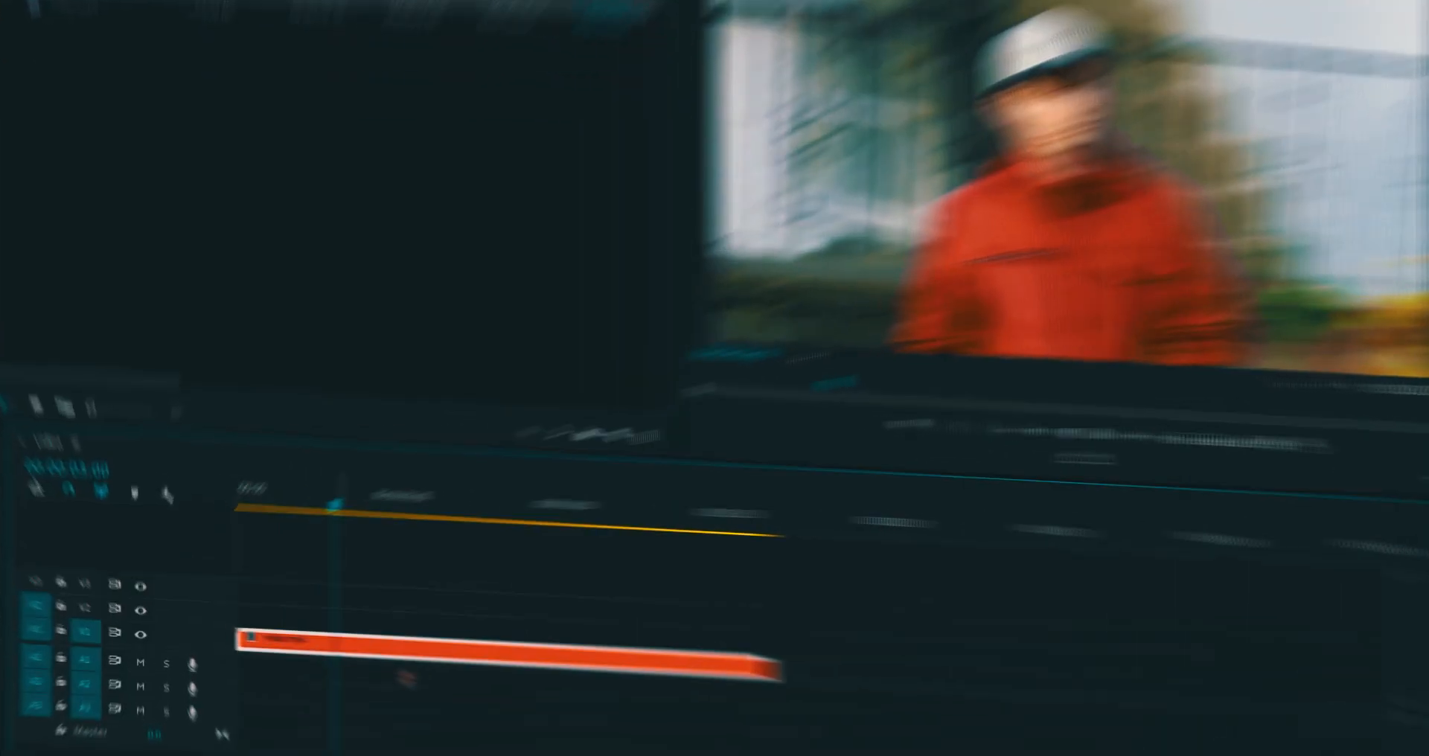
{"action": "left_click", "coordinate": [296, 521]}
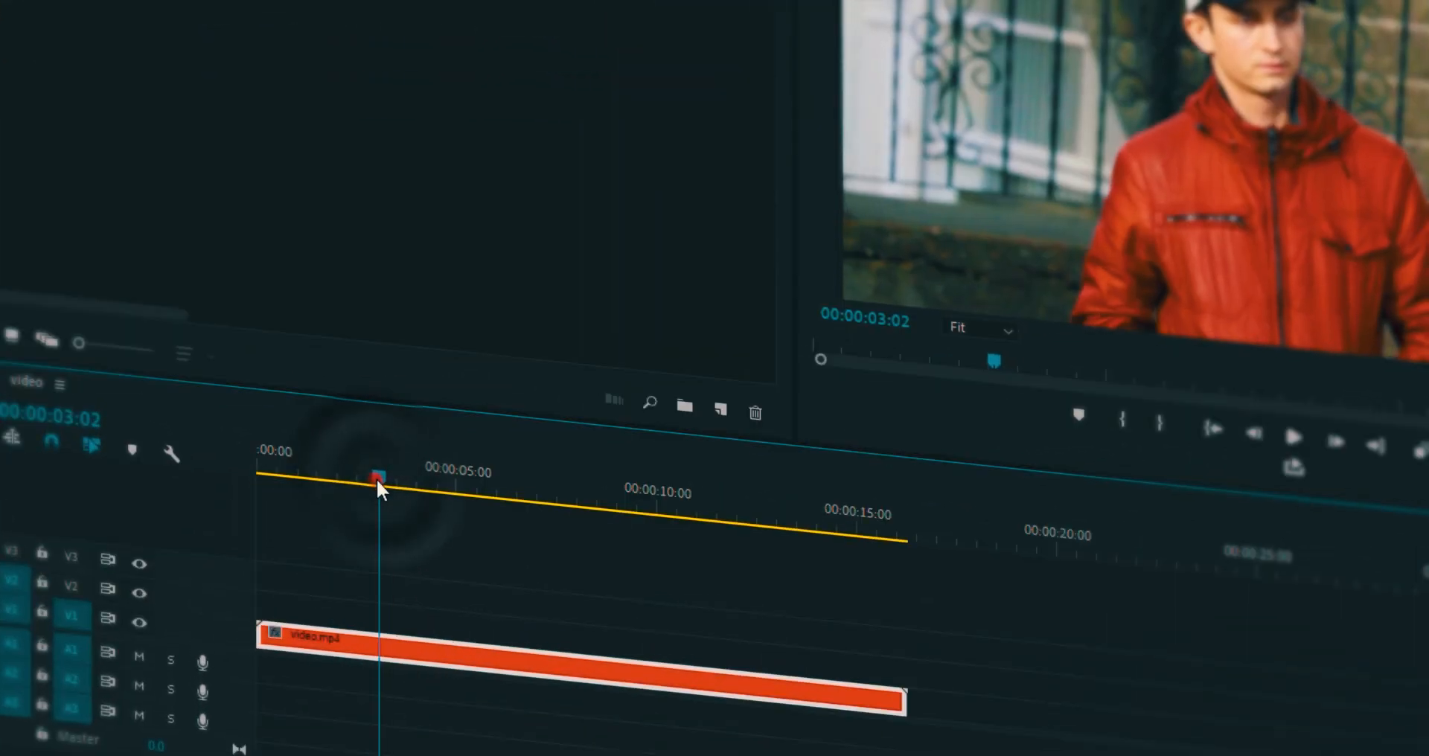
{"action": "right_click", "coordinate": [388, 654]}
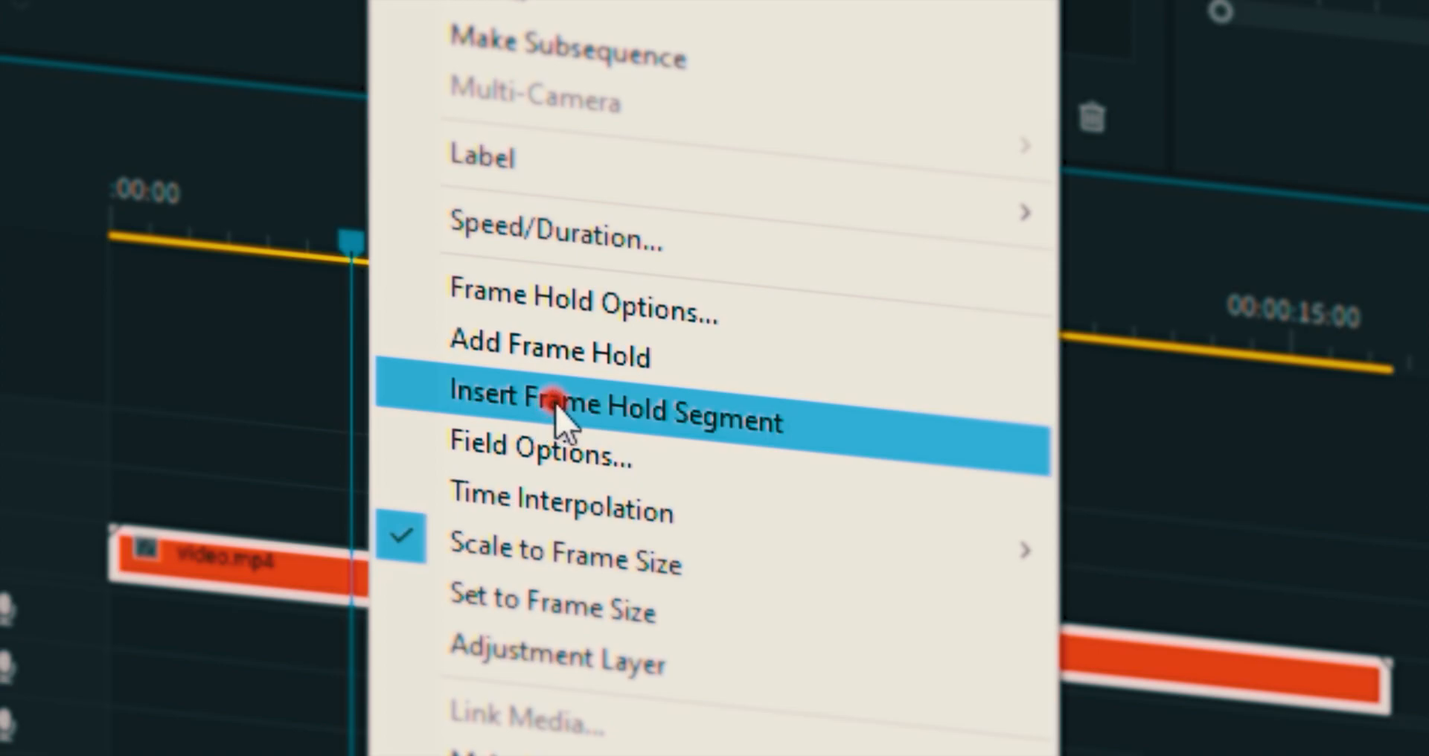
{"action": "left_click", "coordinate": [557, 412]}
Review the split segments and extend the frozen middle segment to a duration of 00:00:03:14, shifting the last clip to make room
{"action": "key", "text": "="}
{"action": "left_click", "coordinate": [795, 615]}
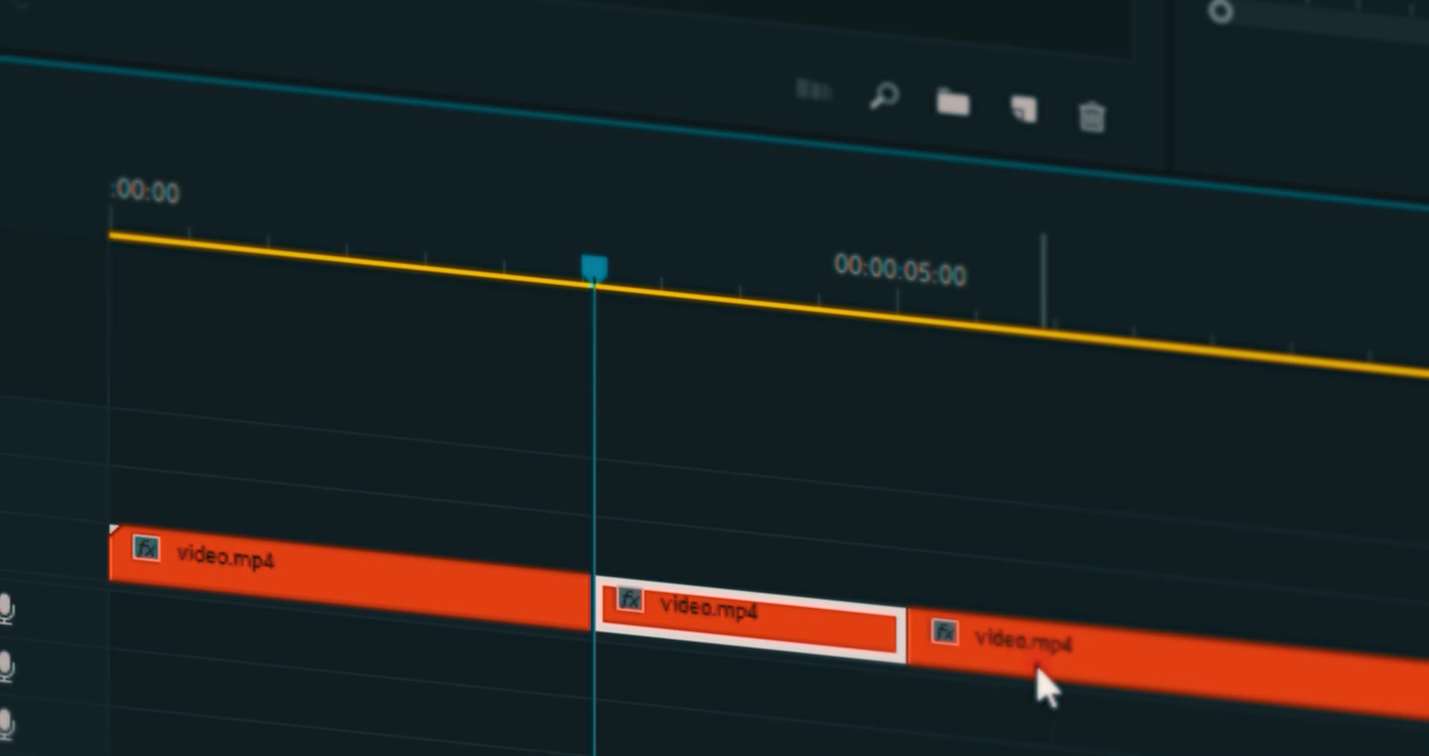
{"action": "left_click", "coordinate": [297, 233]}
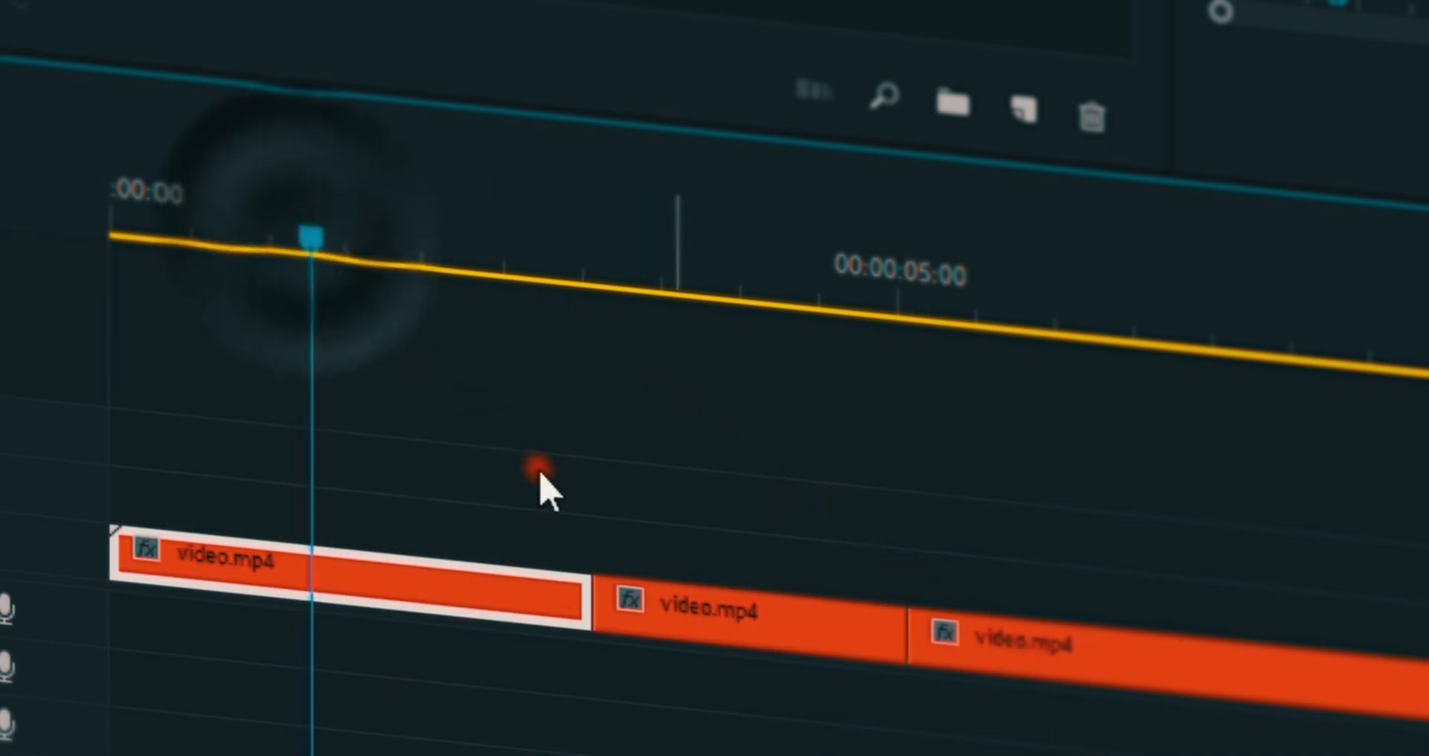
{"action": "left_click", "coordinate": [476, 391]}
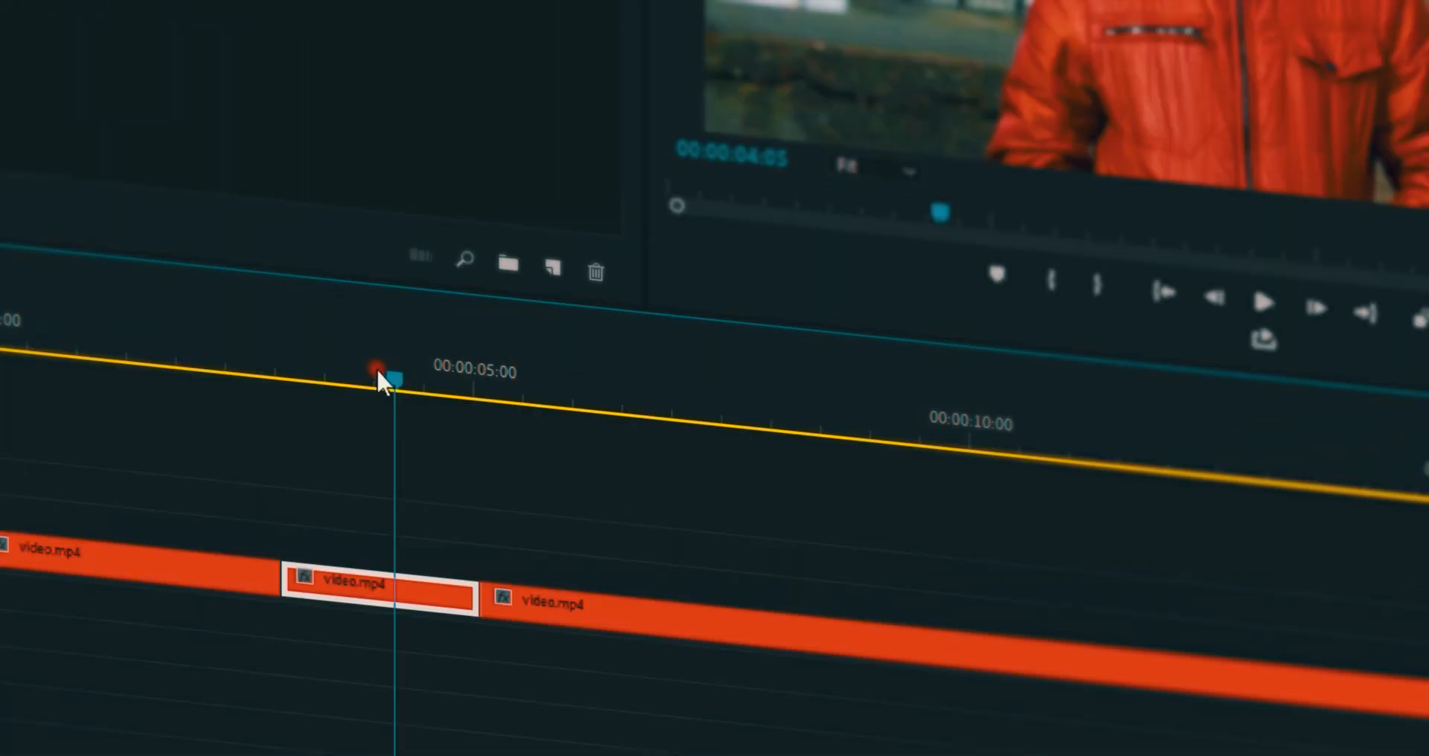
{"action": "left_click_drag", "start_coordinate": [376, 377], "coordinate": [488, 405]}
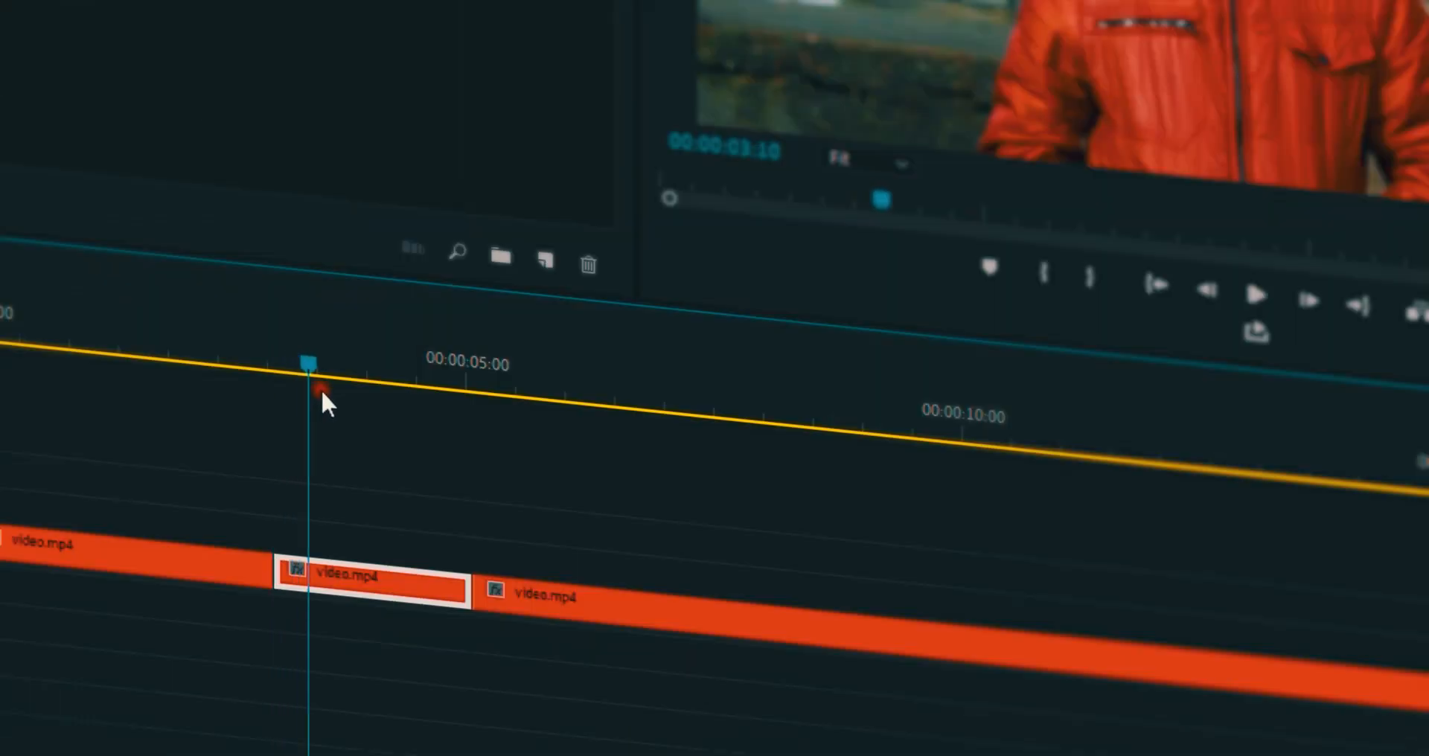
{"action": "left_click_drag", "start_coordinate": [322, 394], "coordinate": [419, 469]}
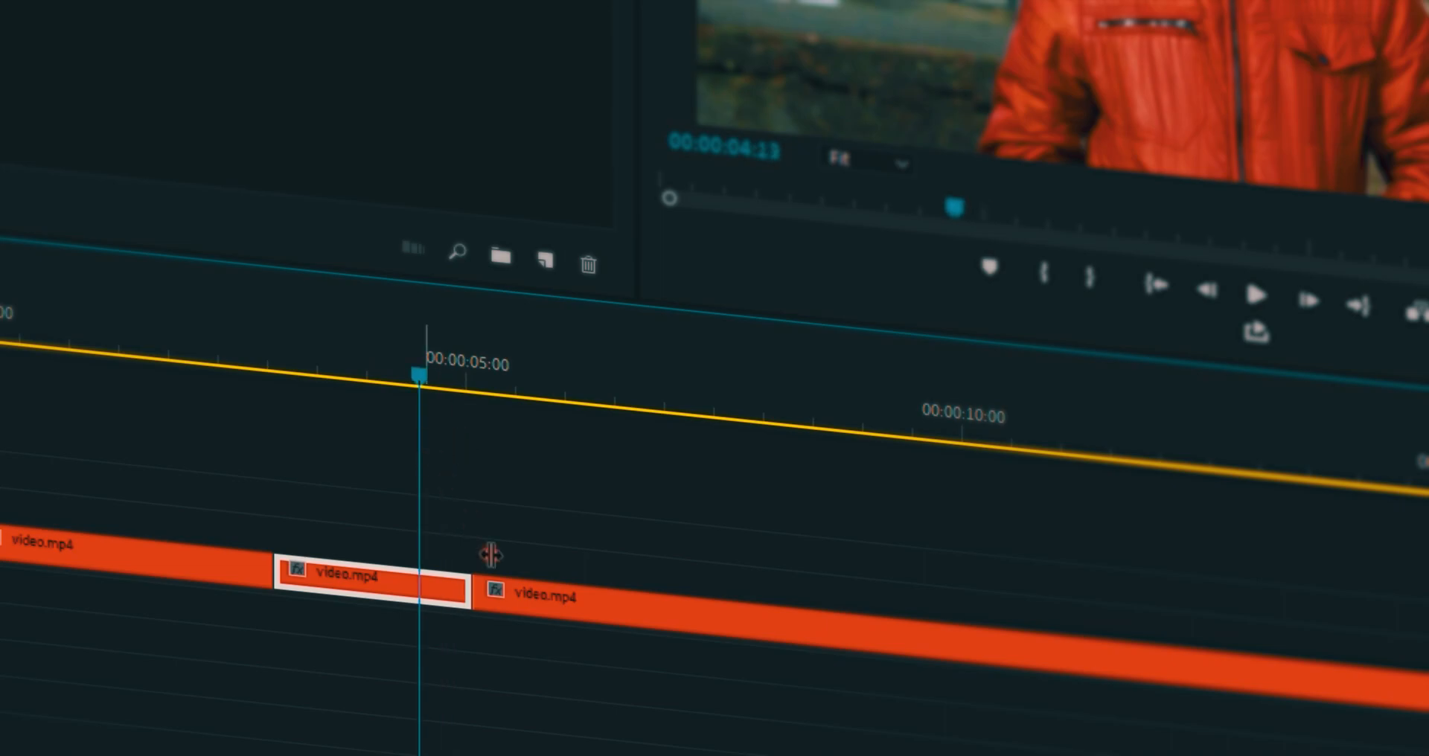
{"action": "left_click_drag", "start_coordinate": [517, 597], "coordinate": [632, 609]}
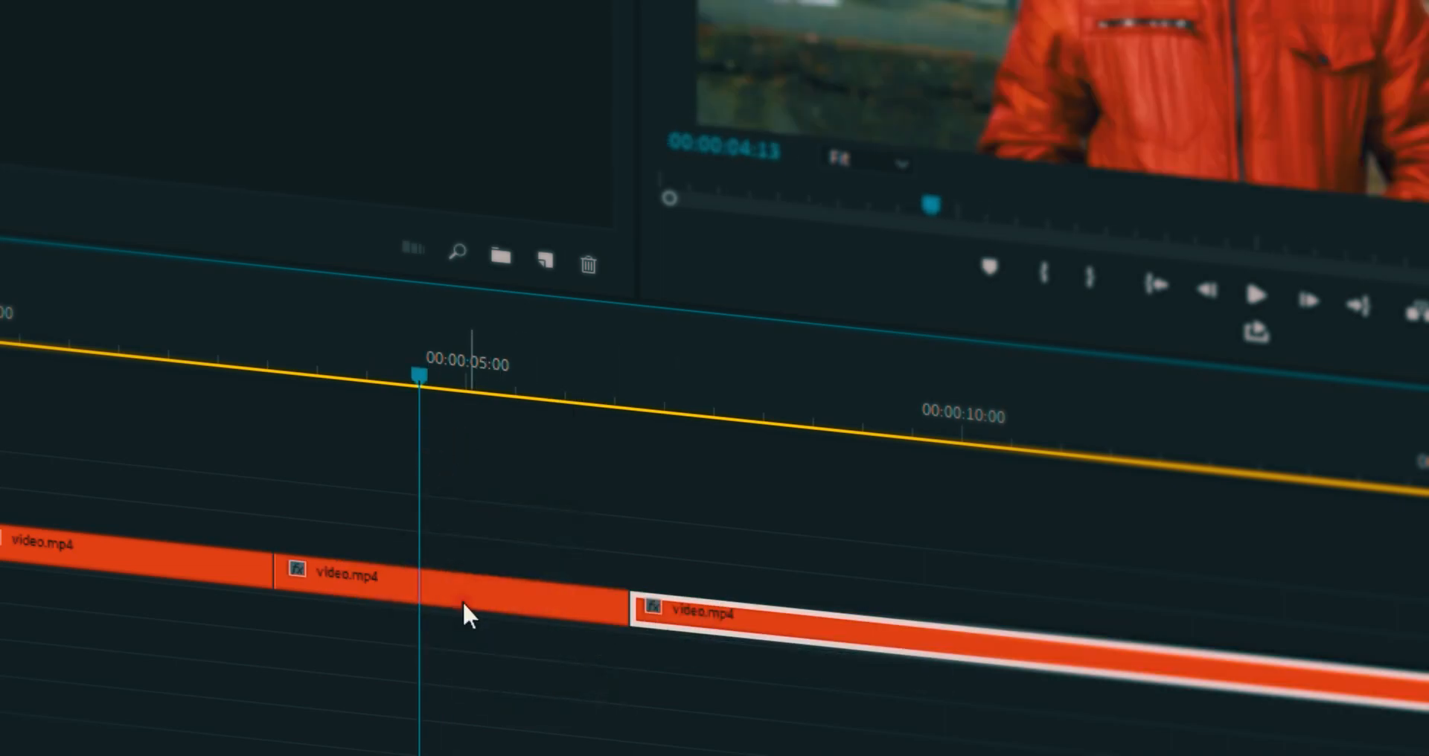
Duplicate the frozen segment onto track V2 directly above the original and hide the V2 track
{"action": "left_click", "coordinate": [463, 601]}
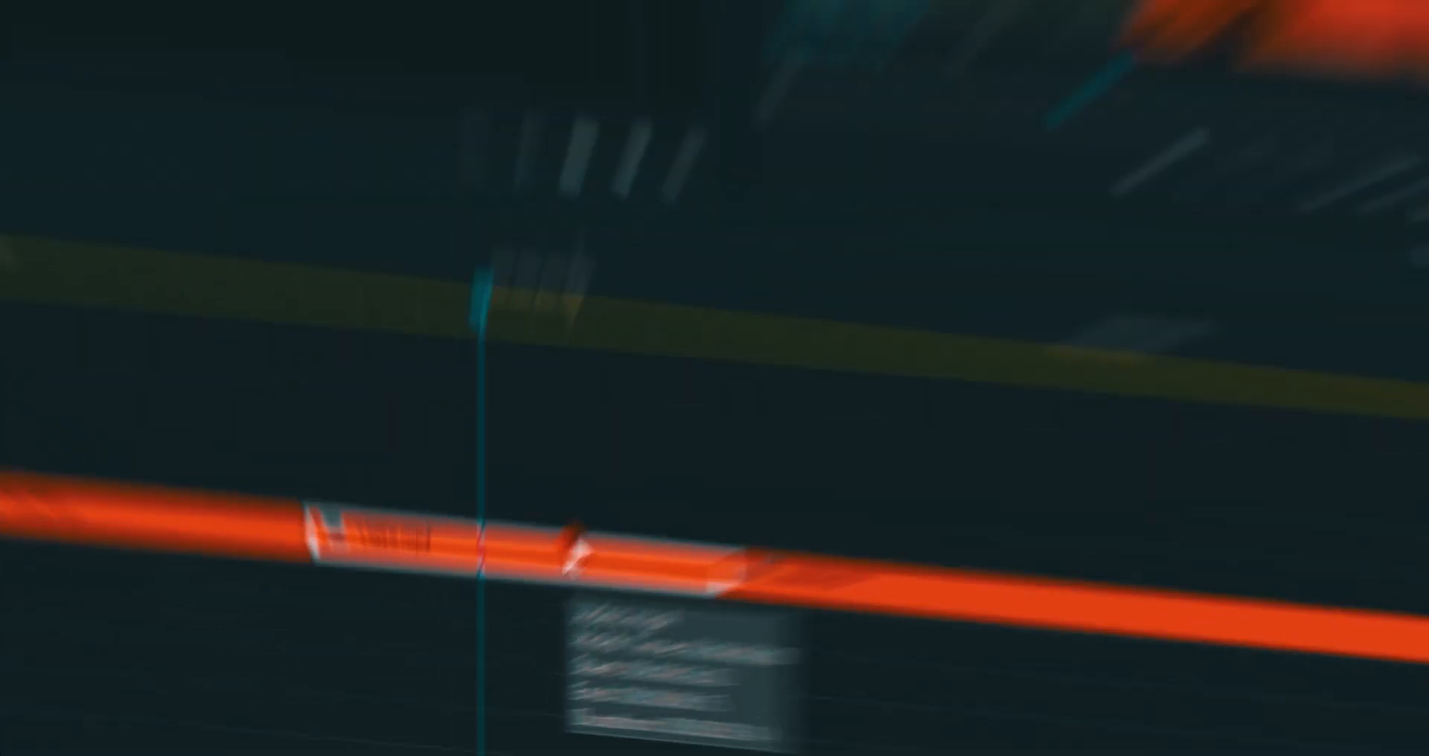
{"action": "left_click_drag", "start_coordinate": [593, 556], "coordinate": [594, 513]}
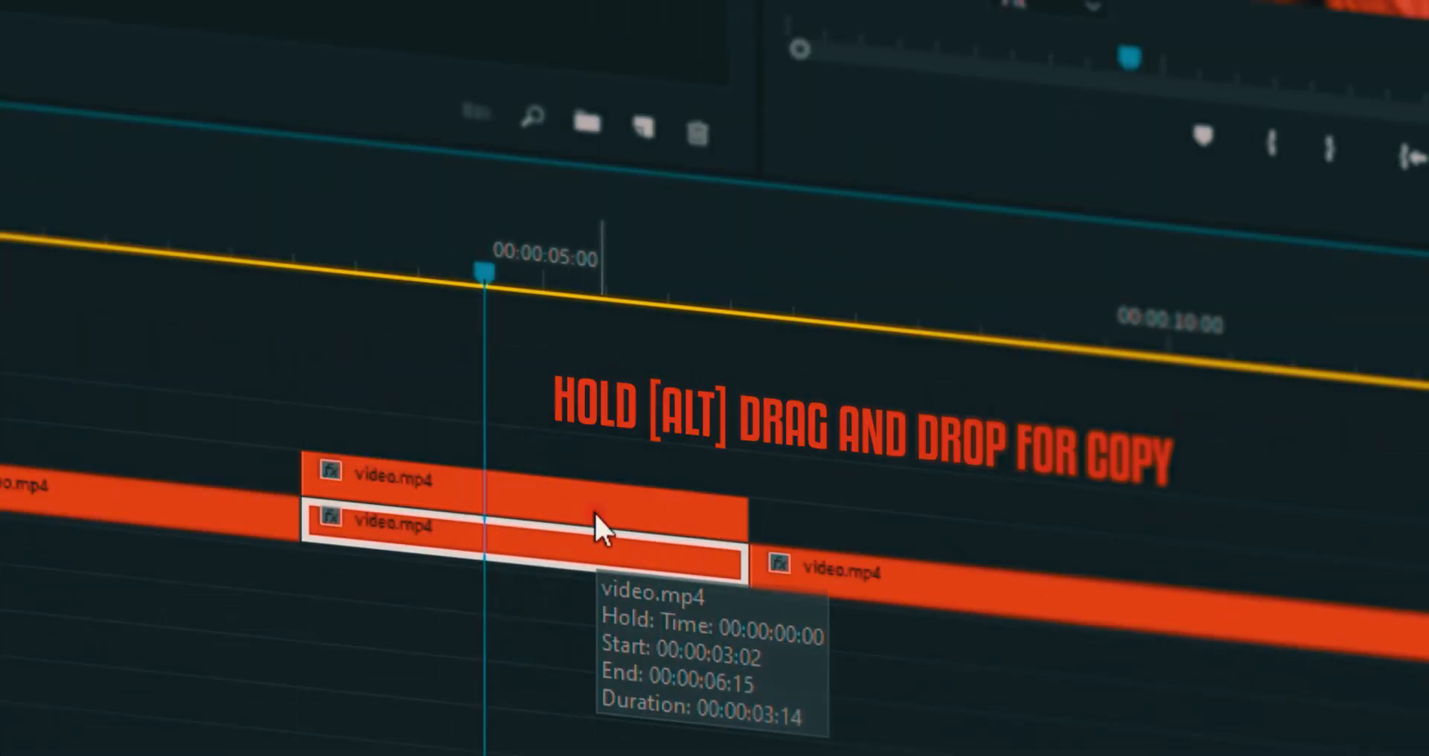
{"action": "left_click", "coordinate": [423, 495]}
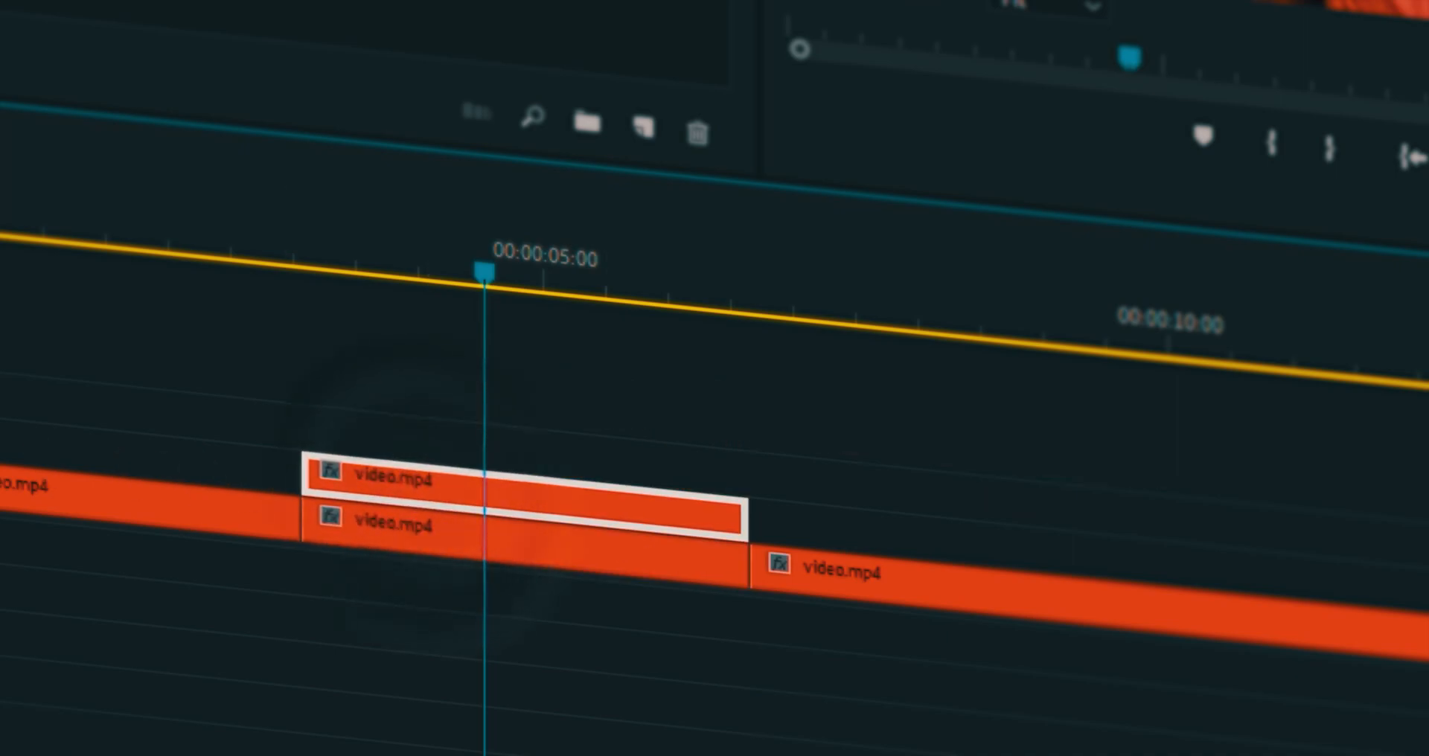
{"action": "left_click", "coordinate": [222, 494]}
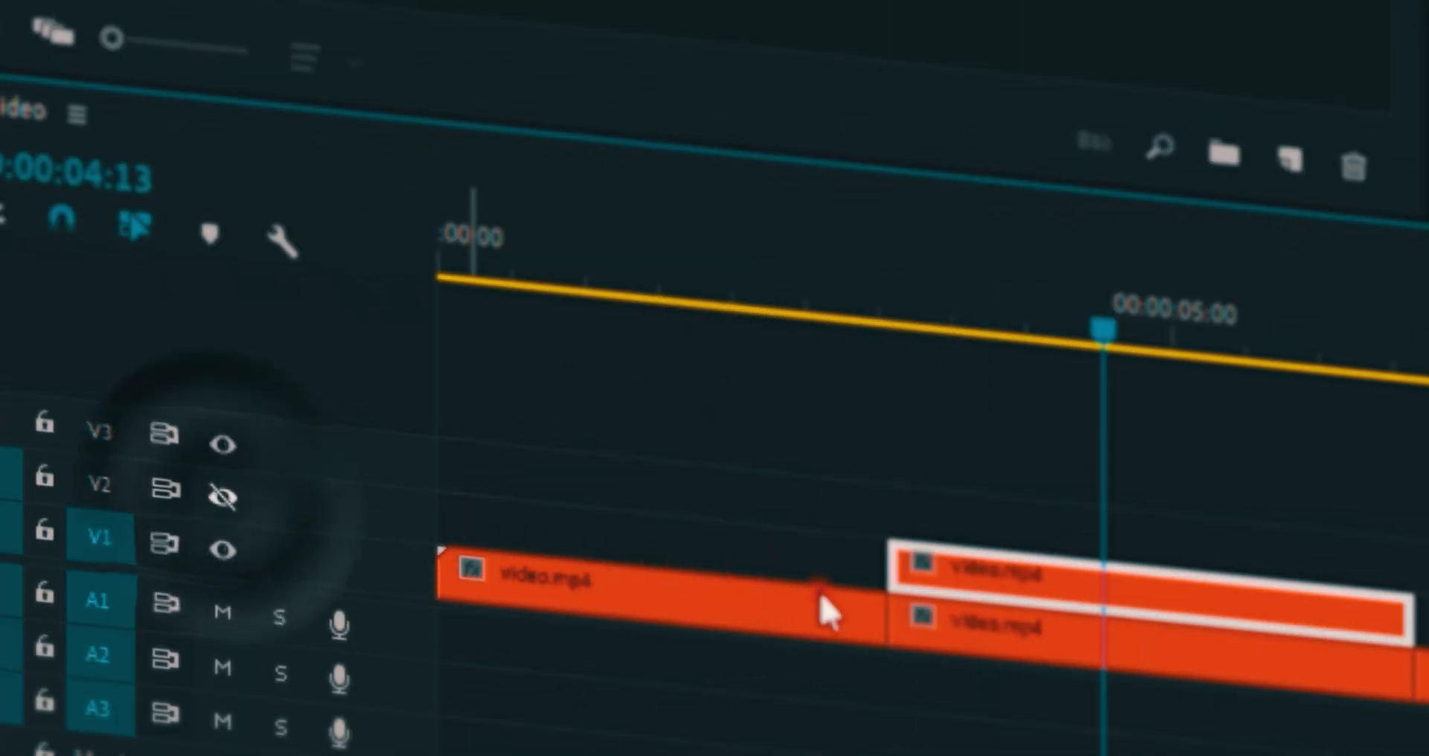
Search the effects for "blur" and apply Gaussian Blur to the frozen segment on track V1
{"action": "left_click", "coordinate": [1032, 633]}
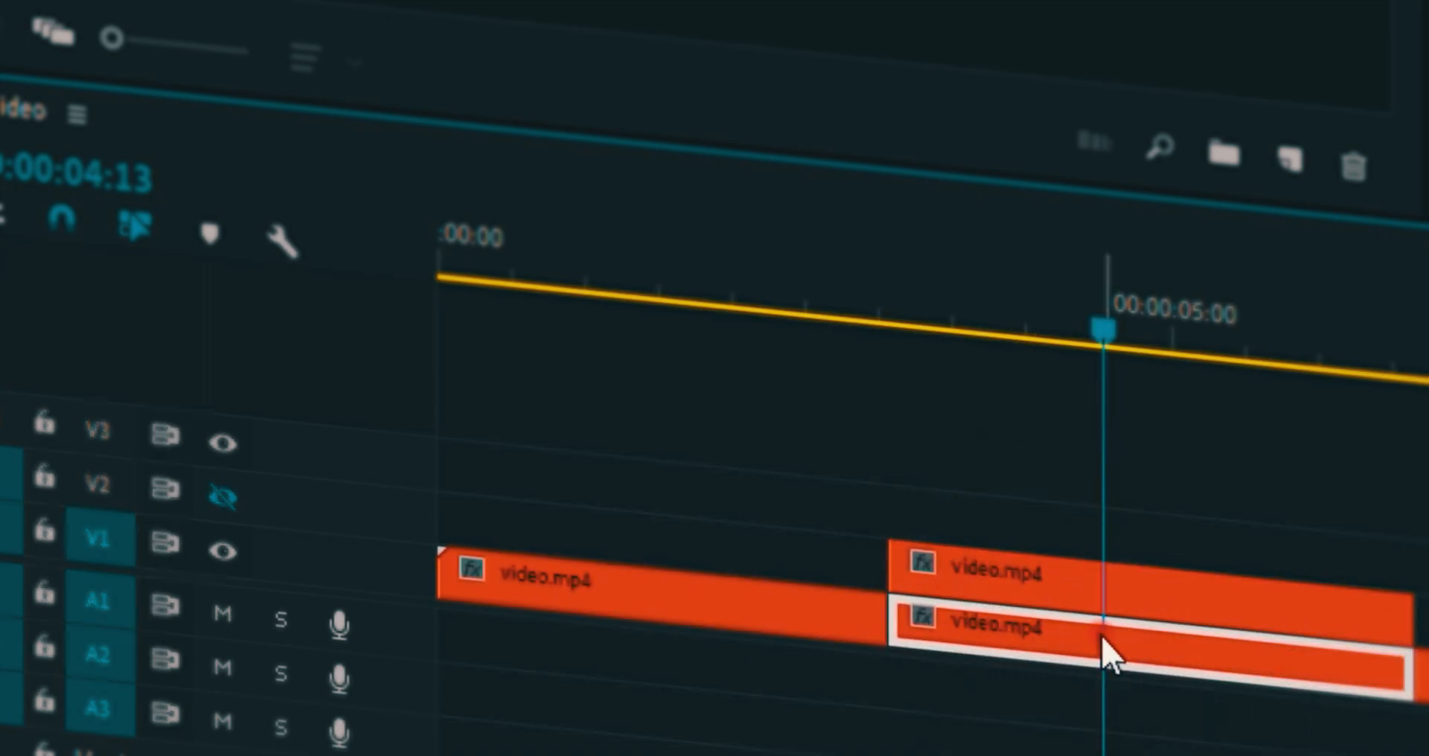
{"action": "left_click", "coordinate": [327, 60]}
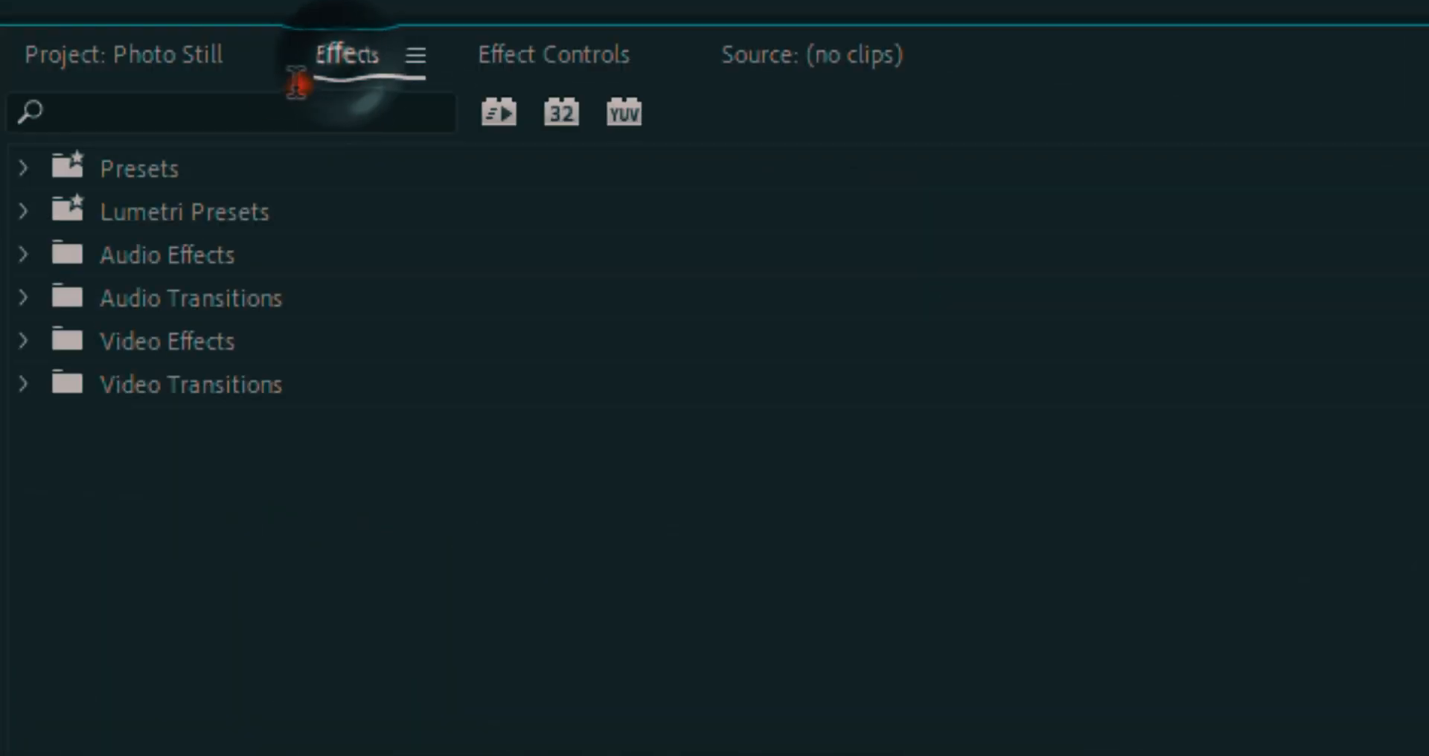
{"action": "left_click", "coordinate": [239, 115]}
{"action": "type", "text": "blur"}
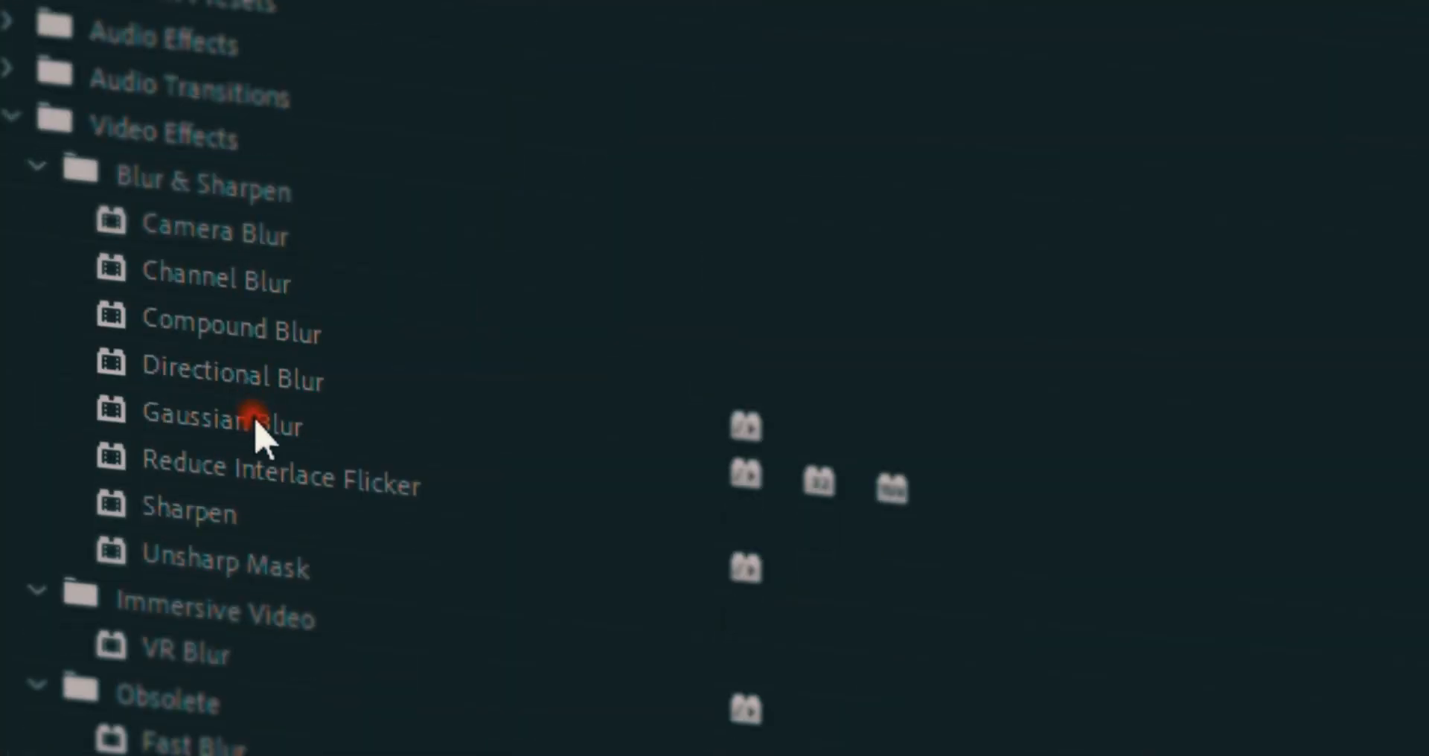
{"action": "left_click_drag", "start_coordinate": [256, 421], "coordinate": [272, 411]}
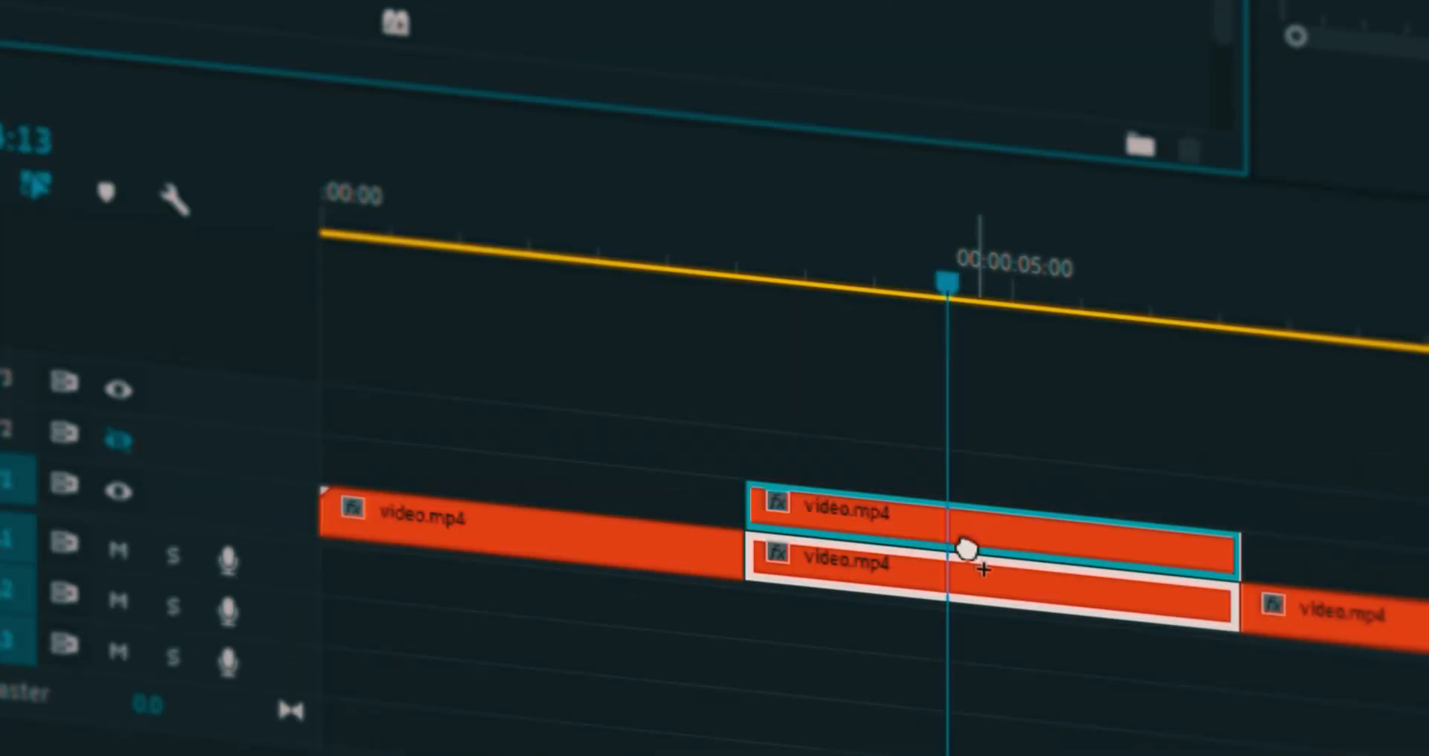
{"action": "left_click_drag", "start_coordinate": [967, 549], "coordinate": [934, 567]}
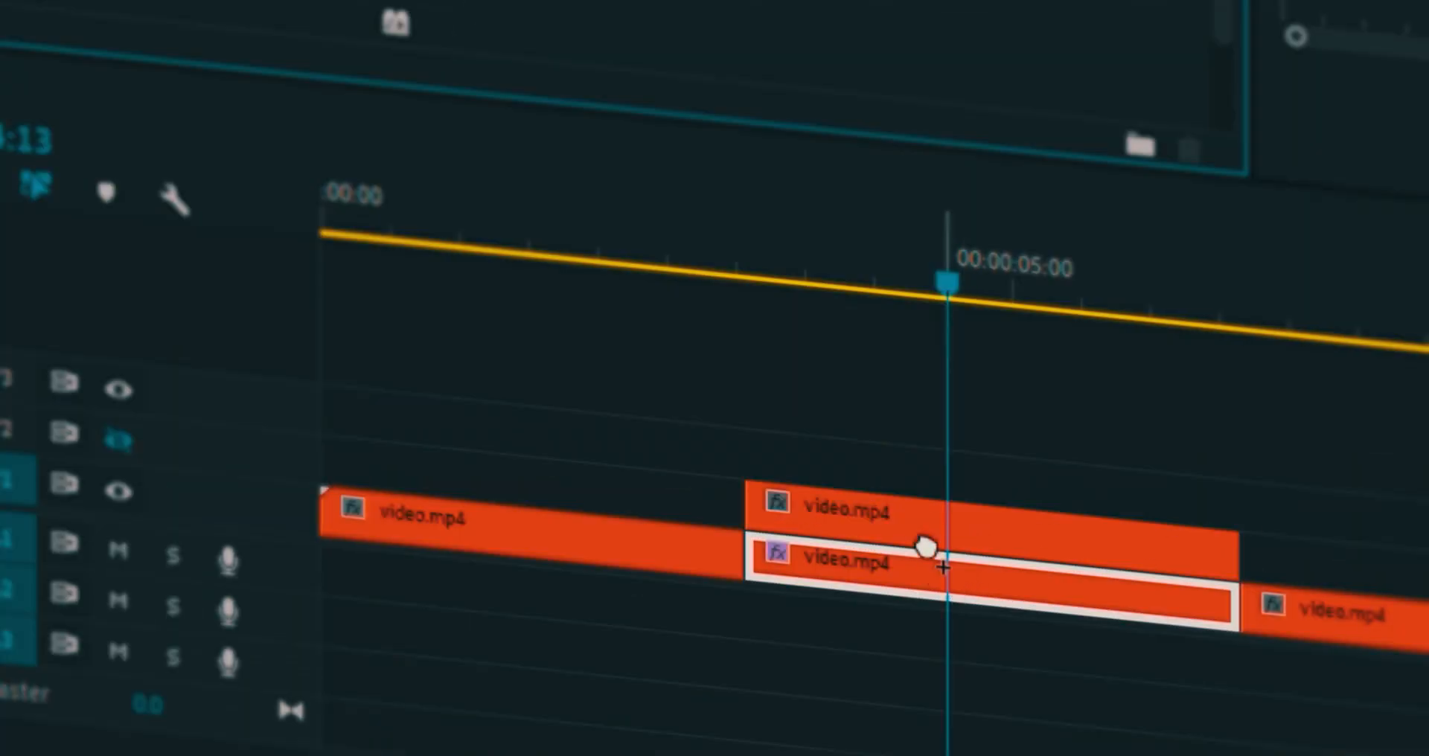
Set the Gaussian Blur's blurriness to 45 and enable Repeat Edge Pixels for the V1 frozen segment
{"action": "left_click", "coordinate": [536, 105]}
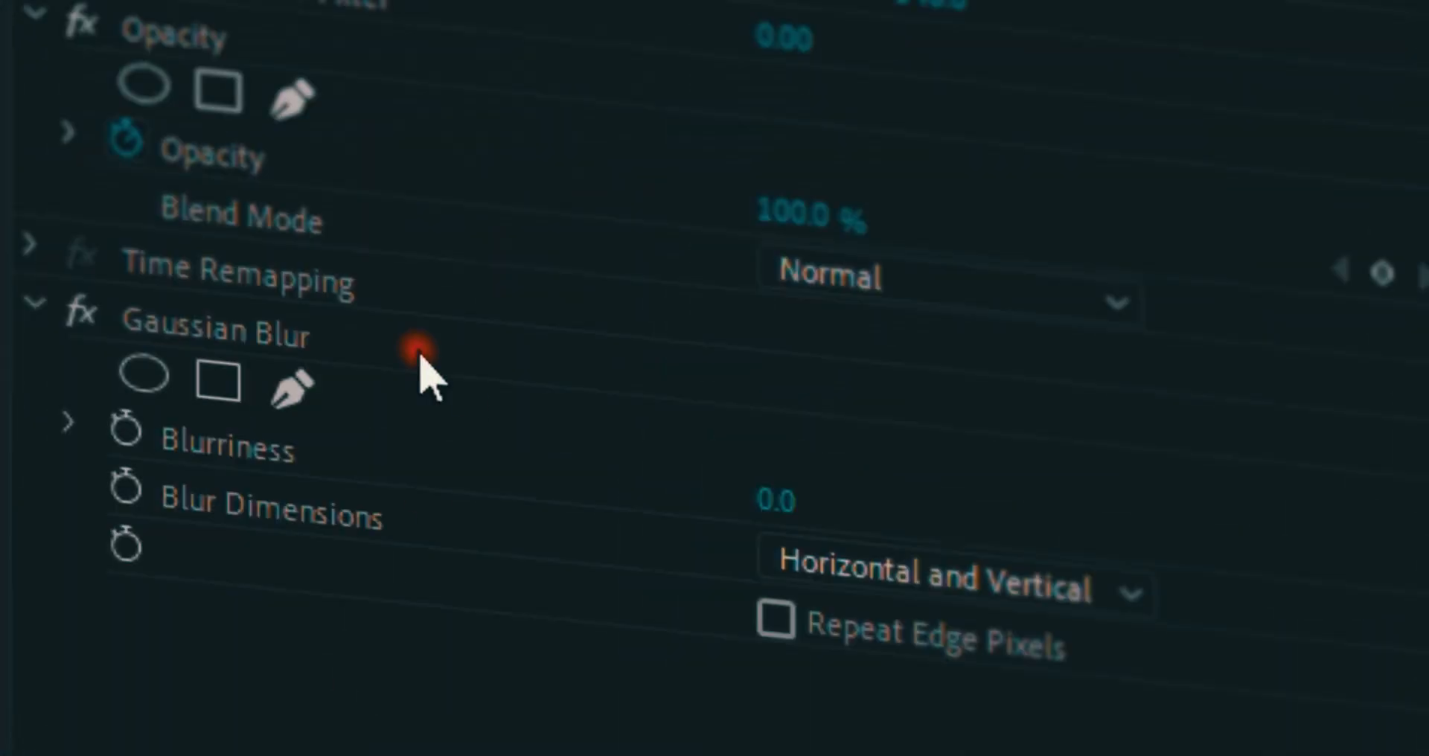
{"action": "left_click", "coordinate": [533, 369]}
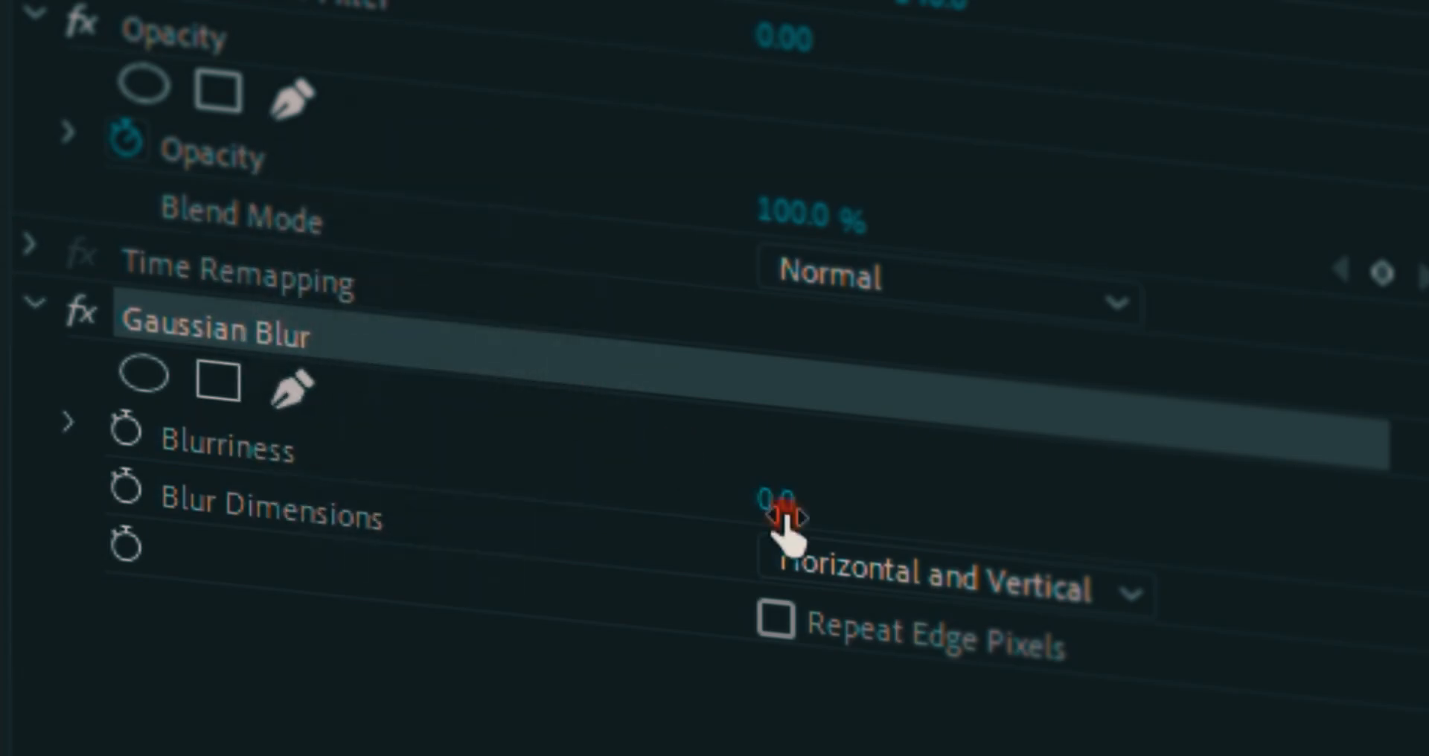
{"action": "left_click_drag", "start_coordinate": [785, 518], "coordinate": [976, 514]}
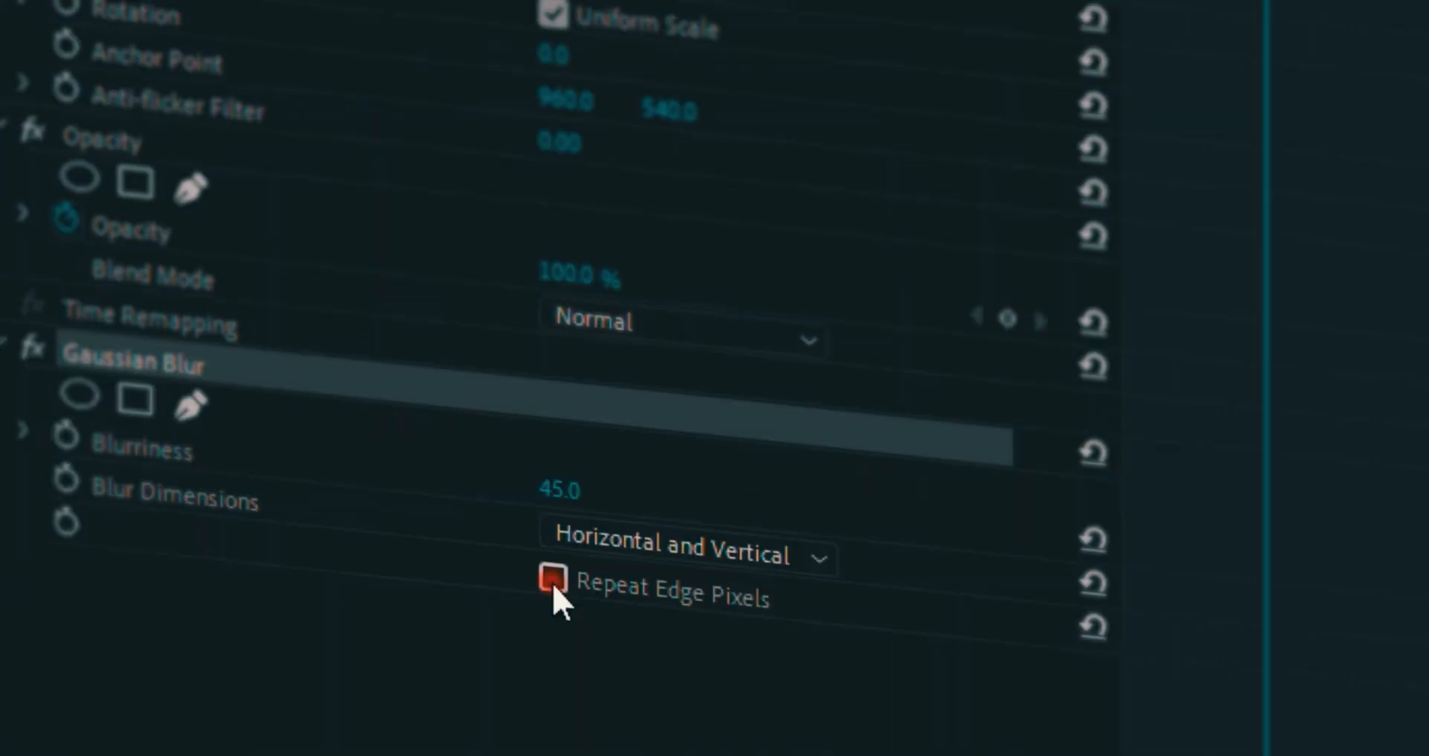
{"action": "left_click", "coordinate": [565, 581]}
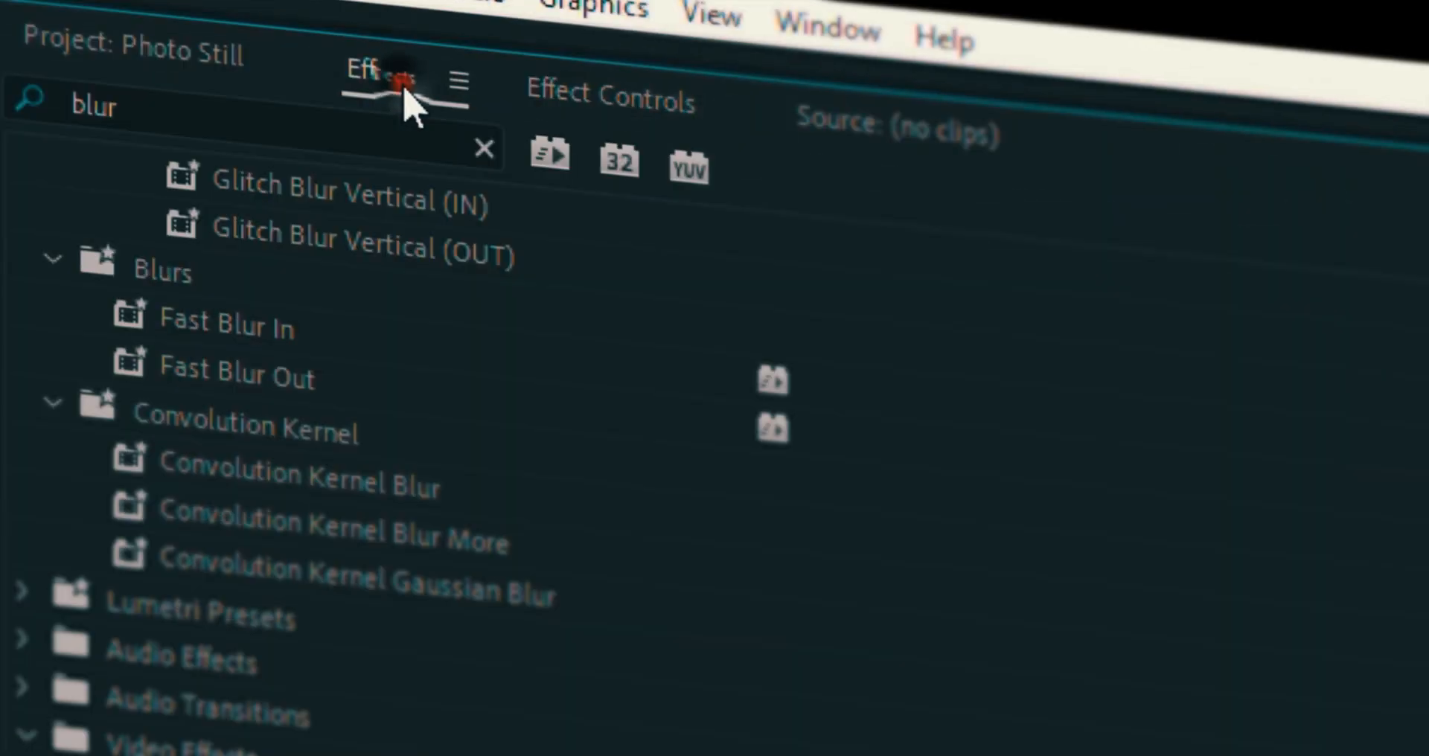
Search the effects for "black" and apply Black & White to the frozen segment on track V1
{"action": "left_click", "coordinate": [159, 102]}
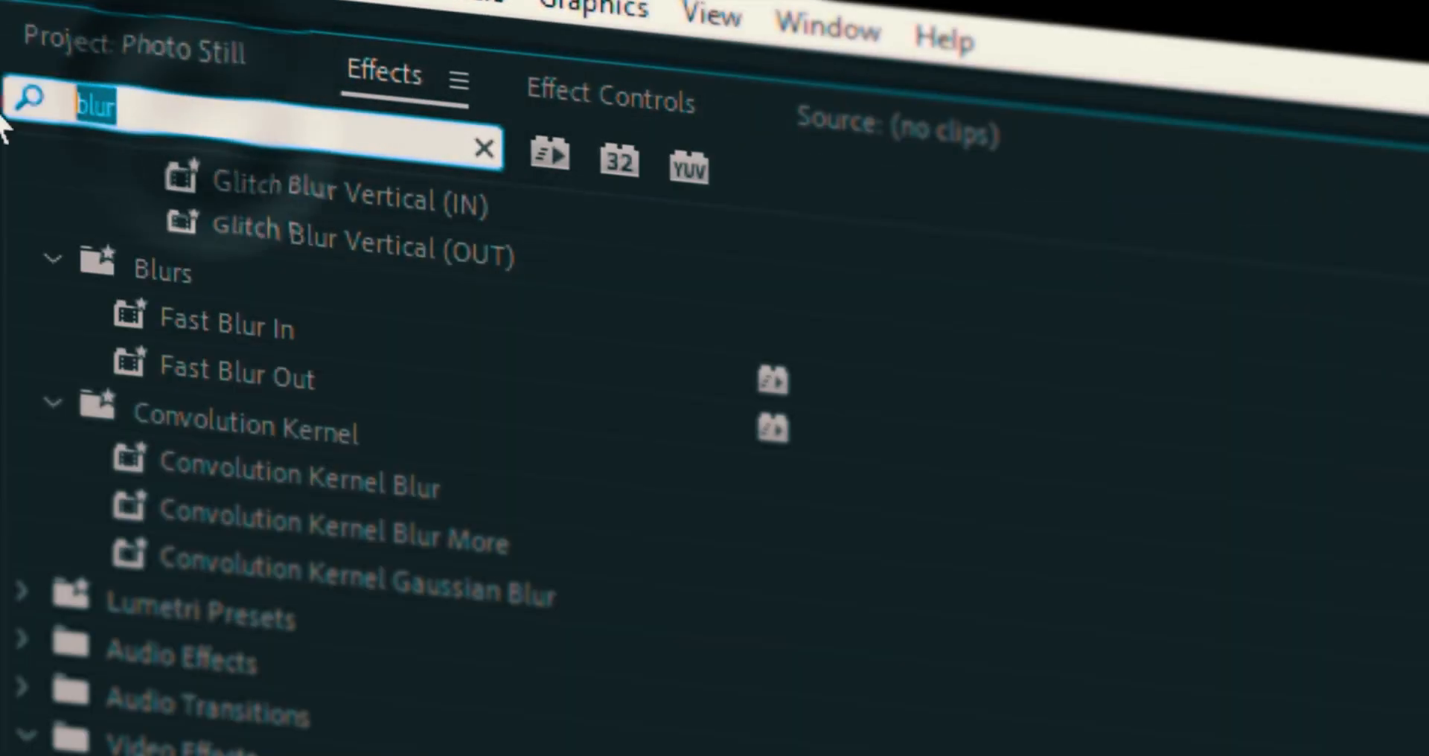
{"action": "type", "text": "black"}
{"action": "scroll", "coordinate": [862, 332], "scroll_direction": "down", "scroll_amount": 10}
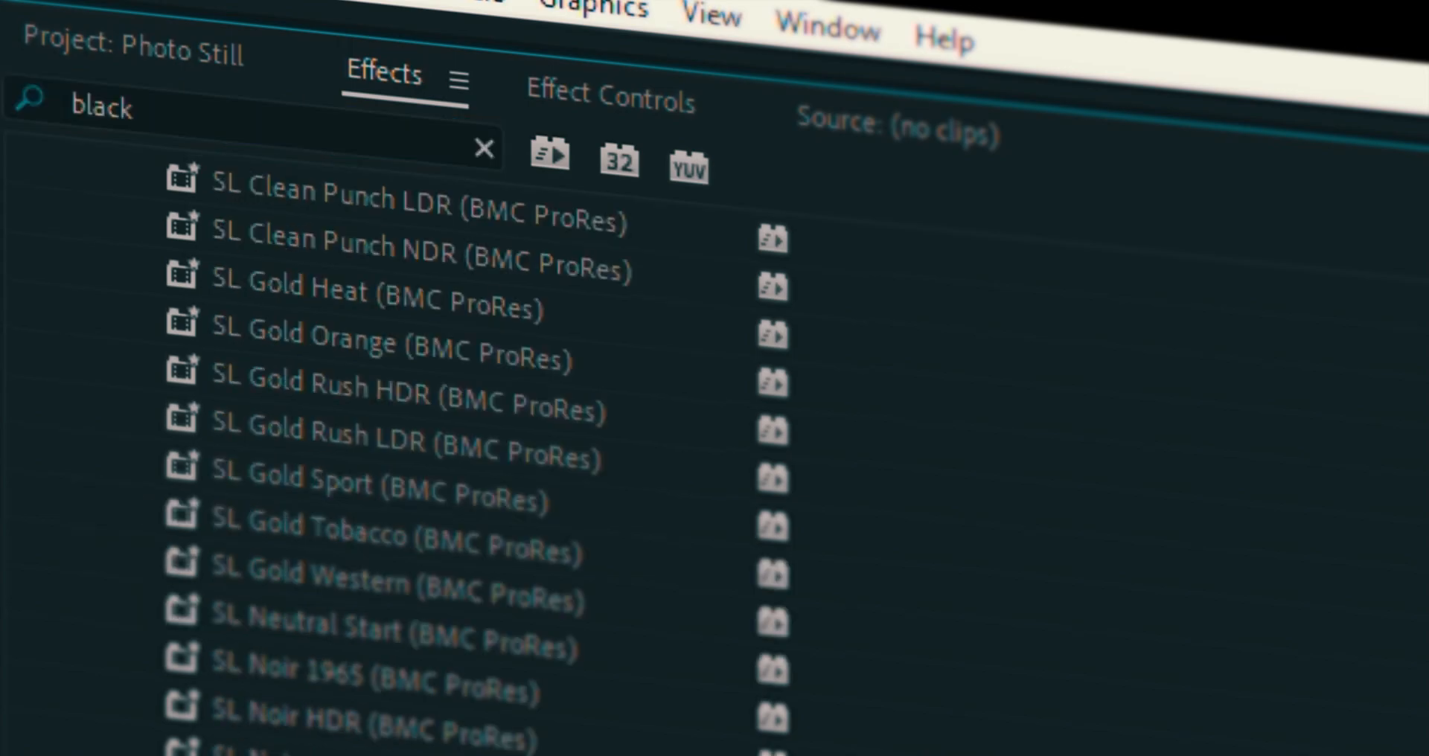
{"action": "left_click", "coordinate": [239, 373]}
{"action": "left_click", "coordinate": [238, 330]}
{"action": "left_click", "coordinate": [278, 388]}
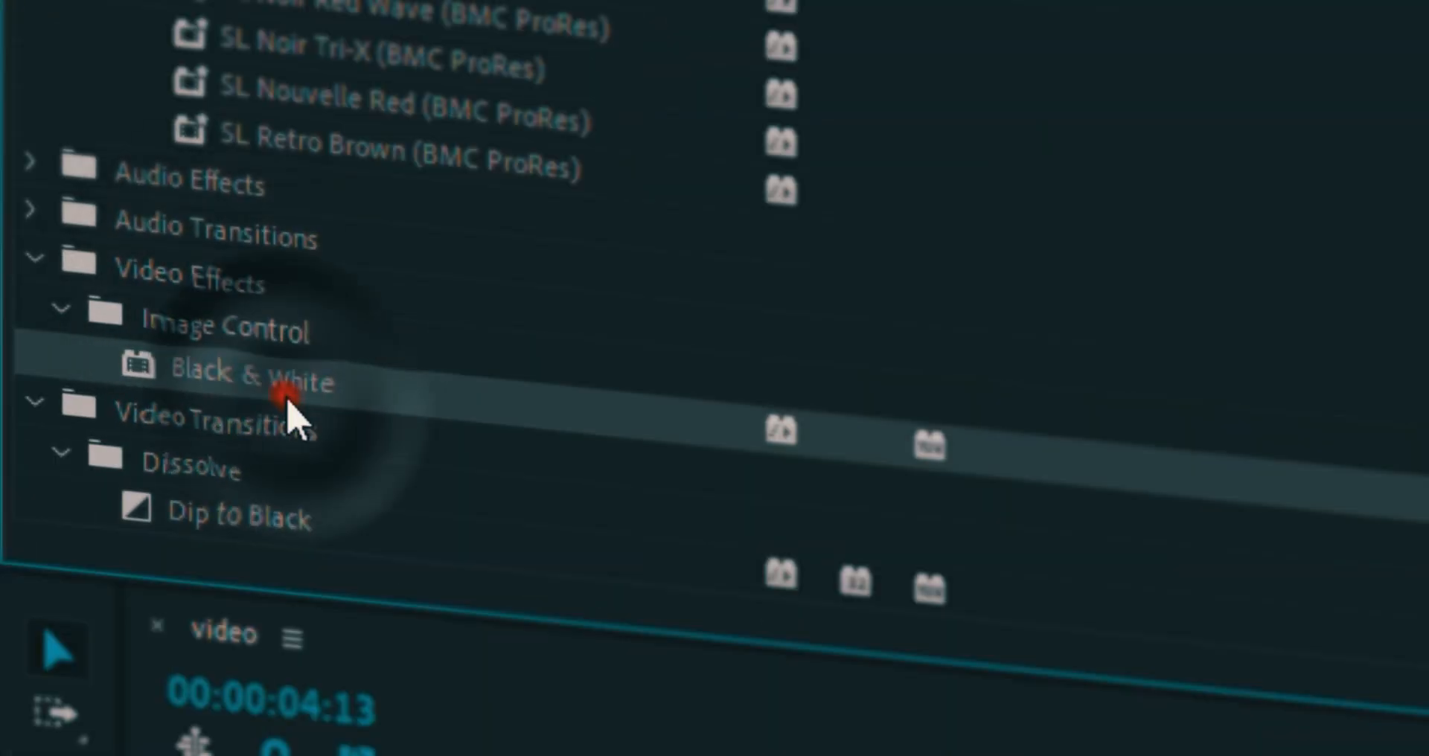
{"action": "left_click_drag", "start_coordinate": [278, 388], "coordinate": [787, 551]}
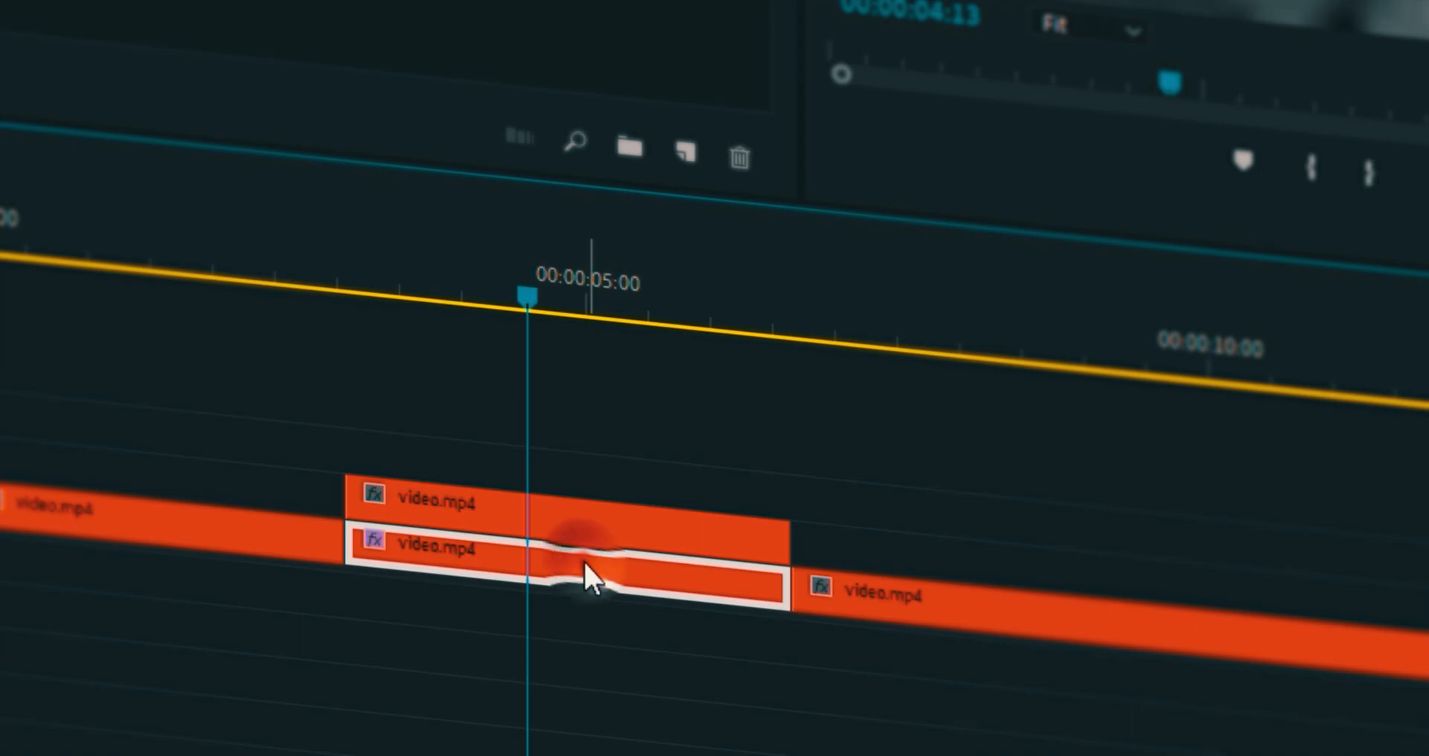
Open the Lumetri Color vignette settings for the frozen segment on track V1
{"action": "left_click", "coordinate": [547, 592]}
{"action": "left_click", "coordinate": [1193, 60]}
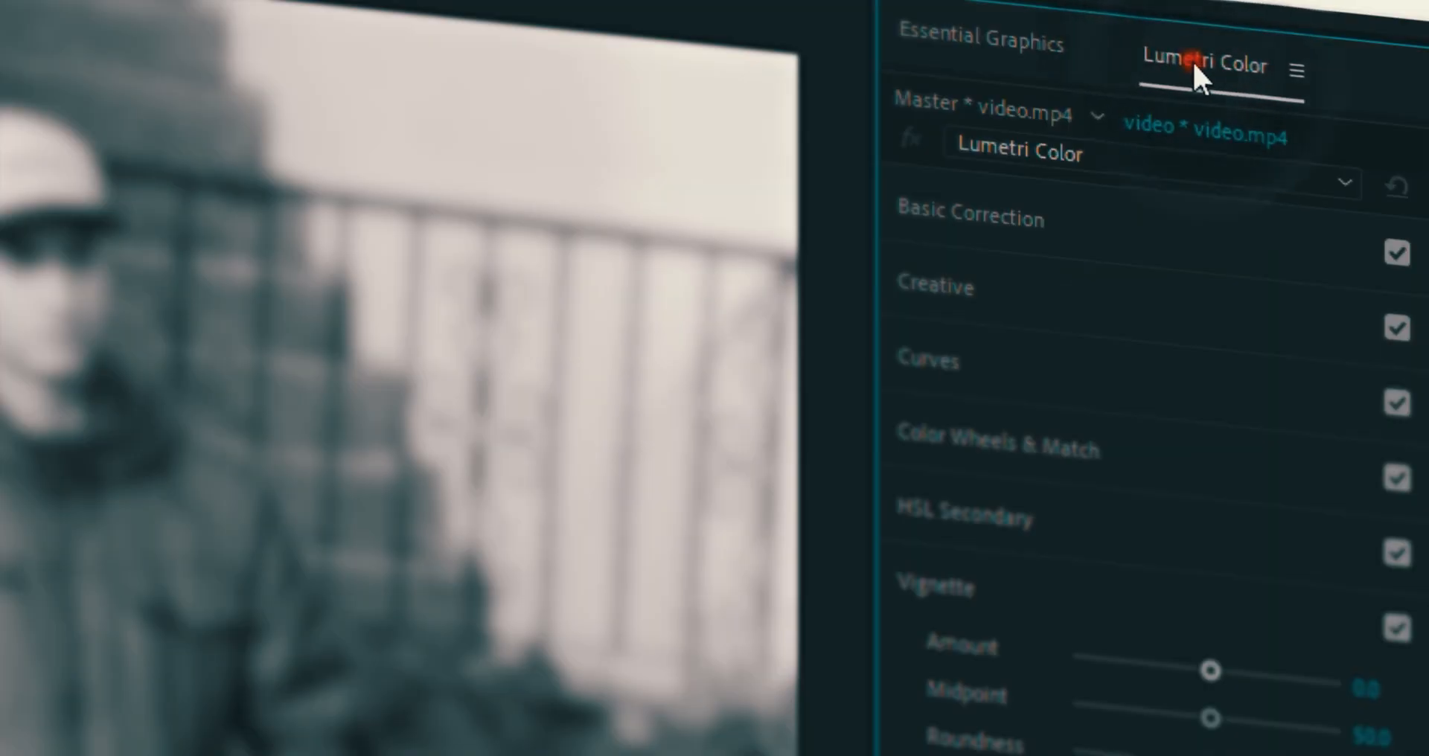
{"action": "left_click", "coordinate": [611, 9]}
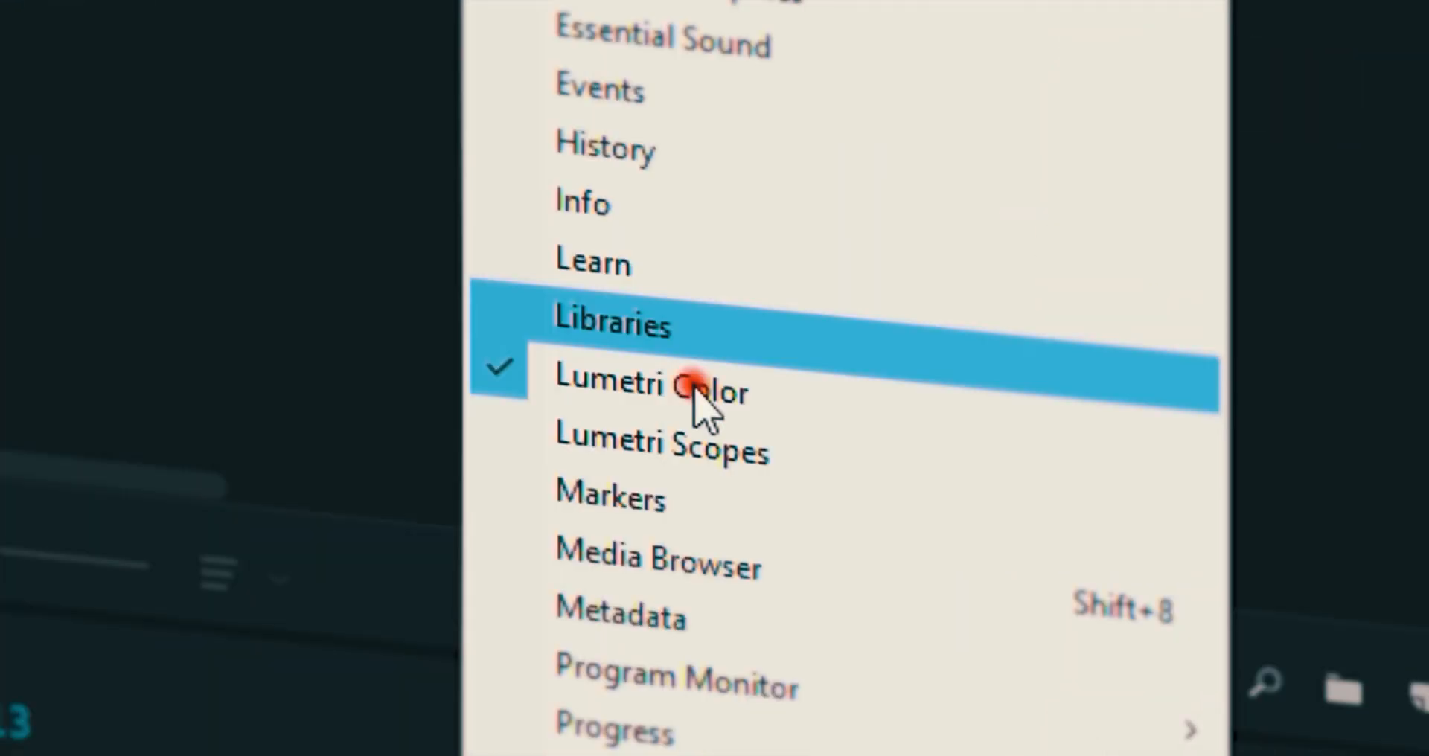
{"action": "left_click", "coordinate": [695, 384]}
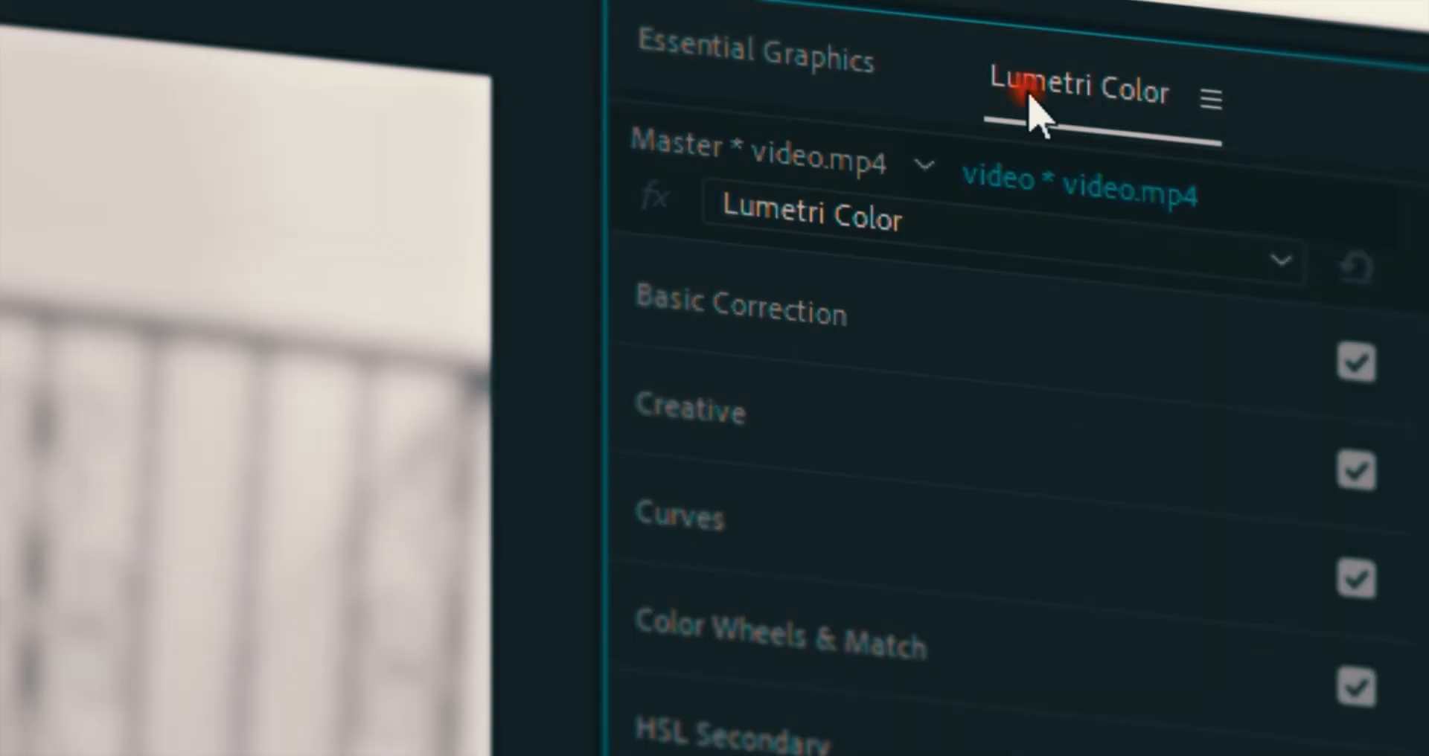
{"action": "left_click", "coordinate": [877, 322]}
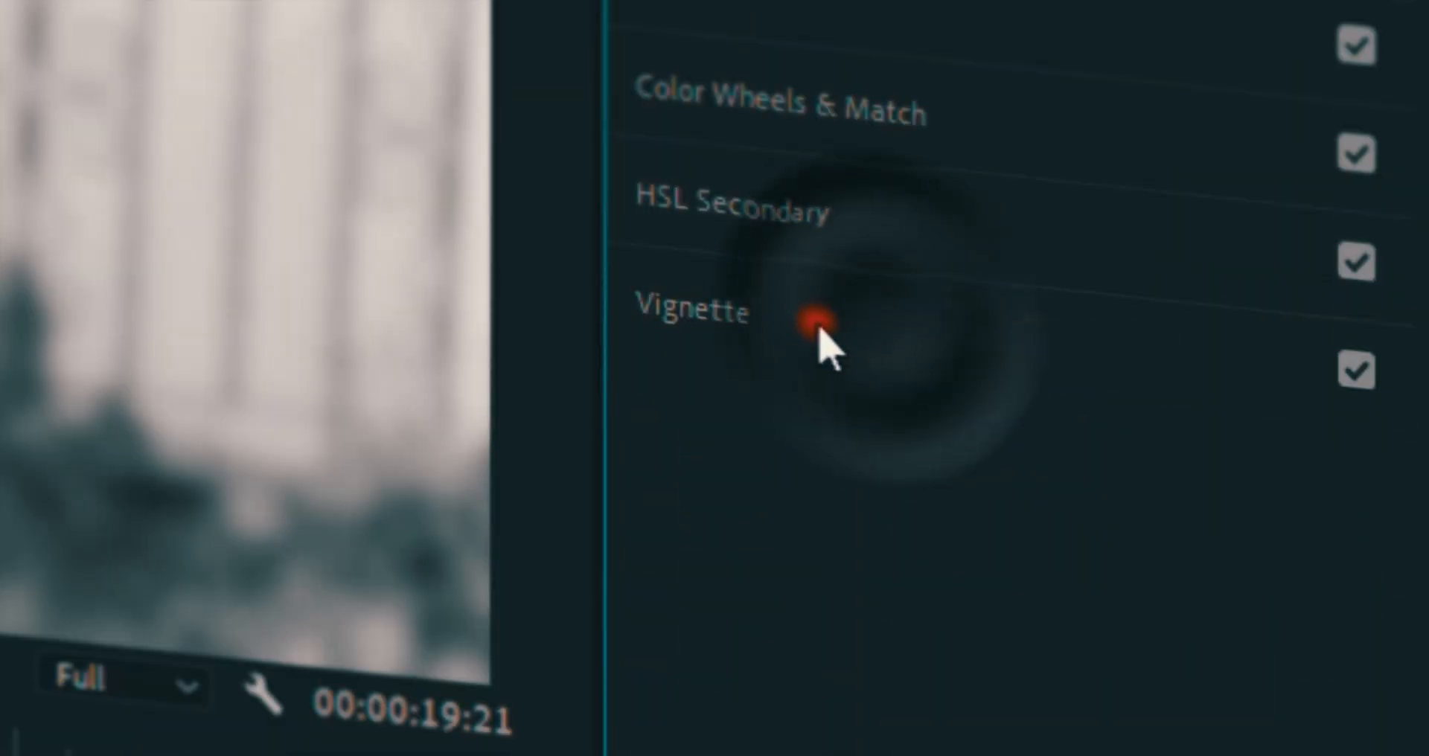
{"action": "left_click", "coordinate": [802, 324]}
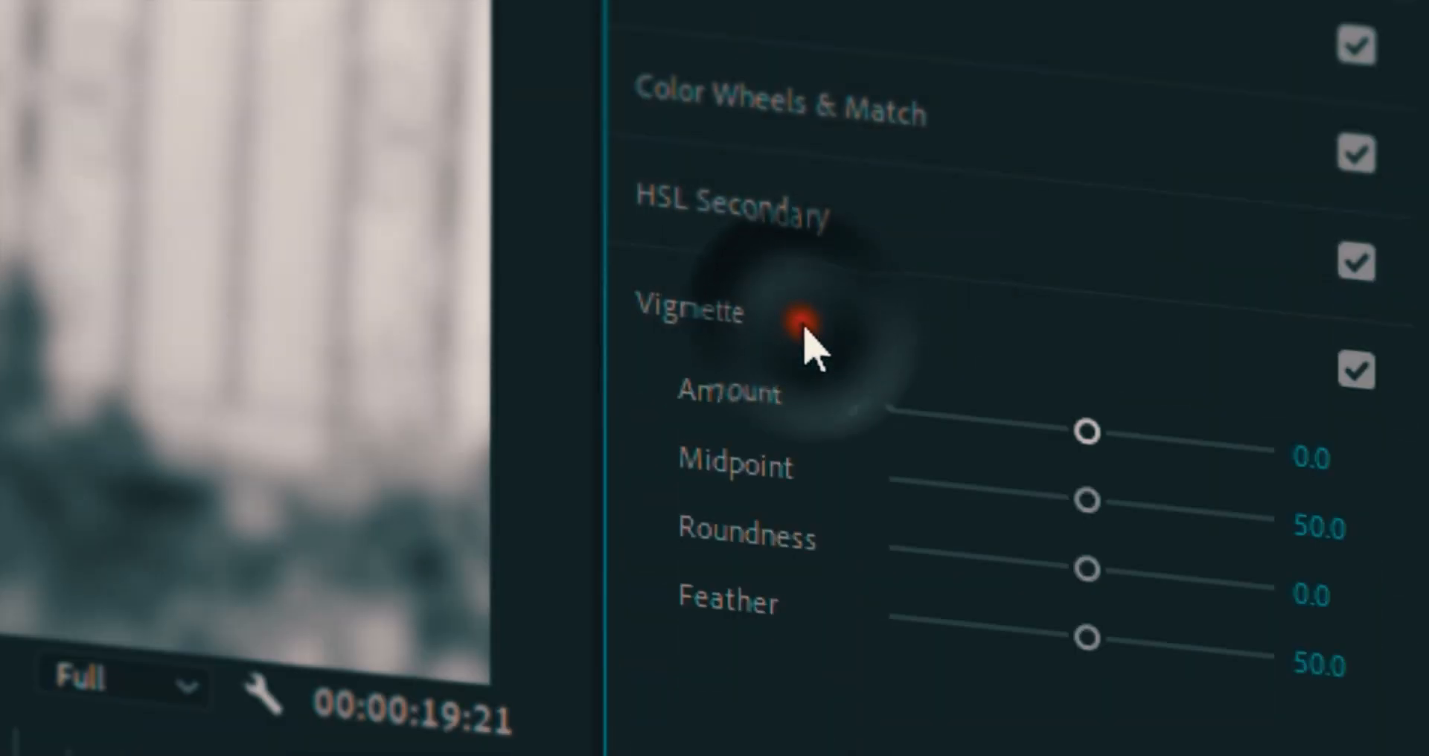
Set the vignette amount to -2.4 and midpoint to 31.1, raise the roundness, and slightly lower the feather
{"action": "left_click_drag", "start_coordinate": [1088, 435], "coordinate": [926, 408]}
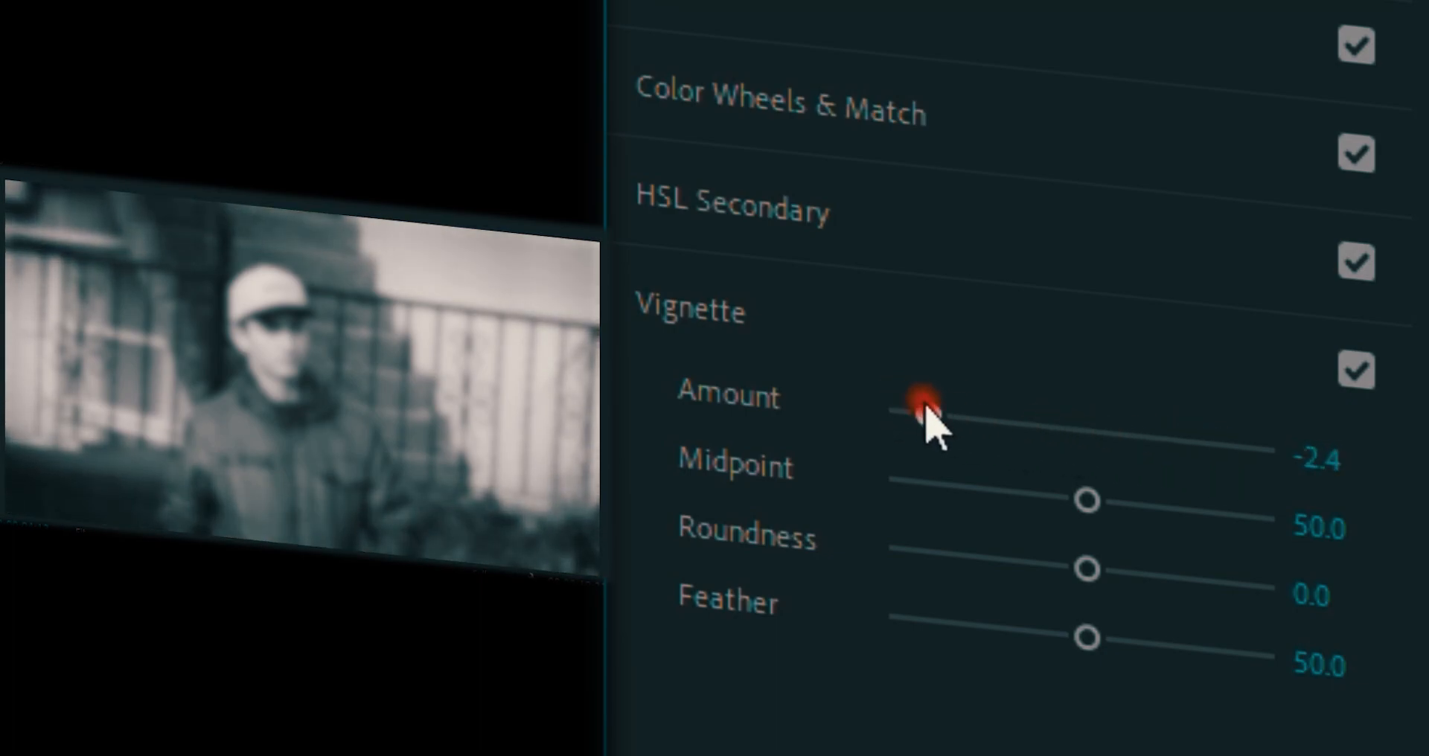
{"action": "left_click", "coordinate": [1099, 509]}
{"action": "left_click_drag", "start_coordinate": [1101, 510], "coordinate": [1006, 498]}
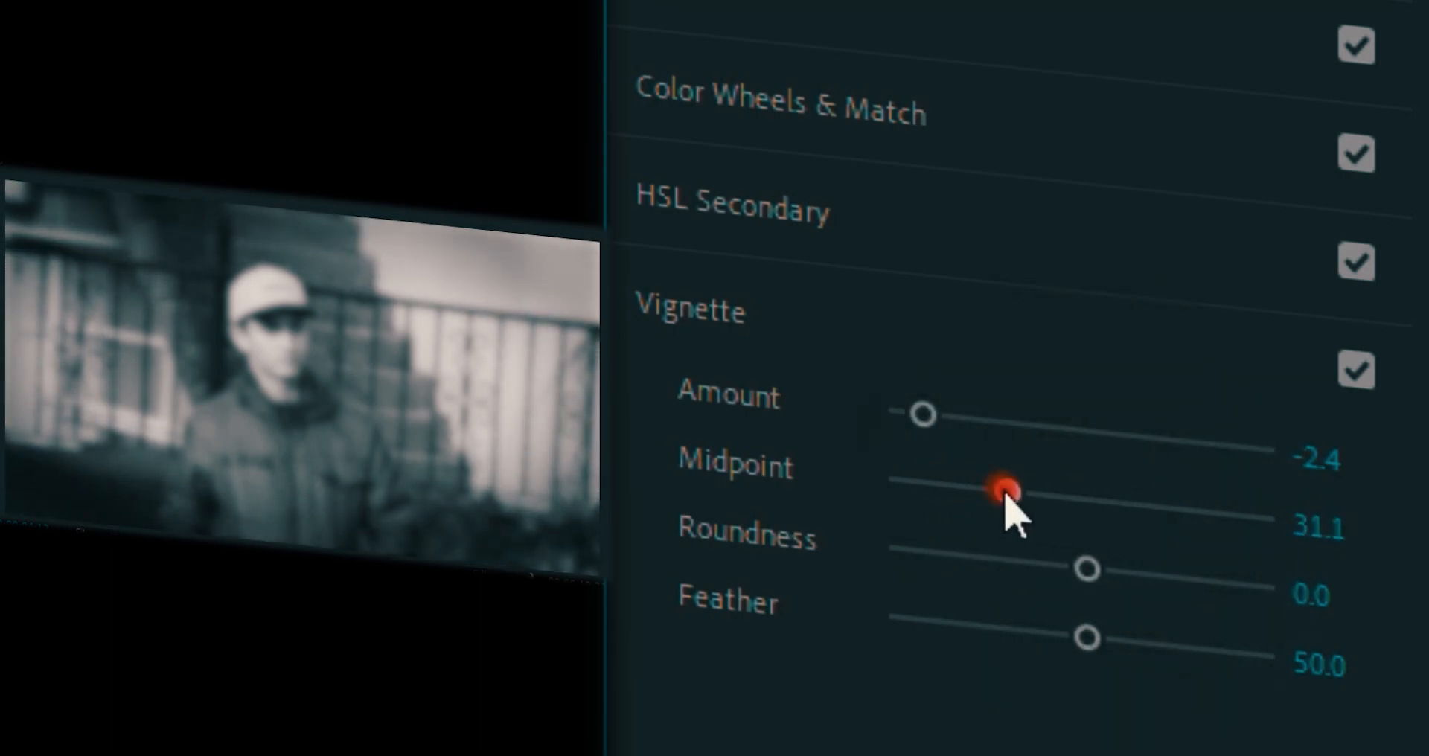
{"action": "left_click_drag", "start_coordinate": [1087, 569], "coordinate": [1212, 603]}
{"action": "left_click_drag", "start_coordinate": [1087, 638], "coordinate": [1031, 635]}
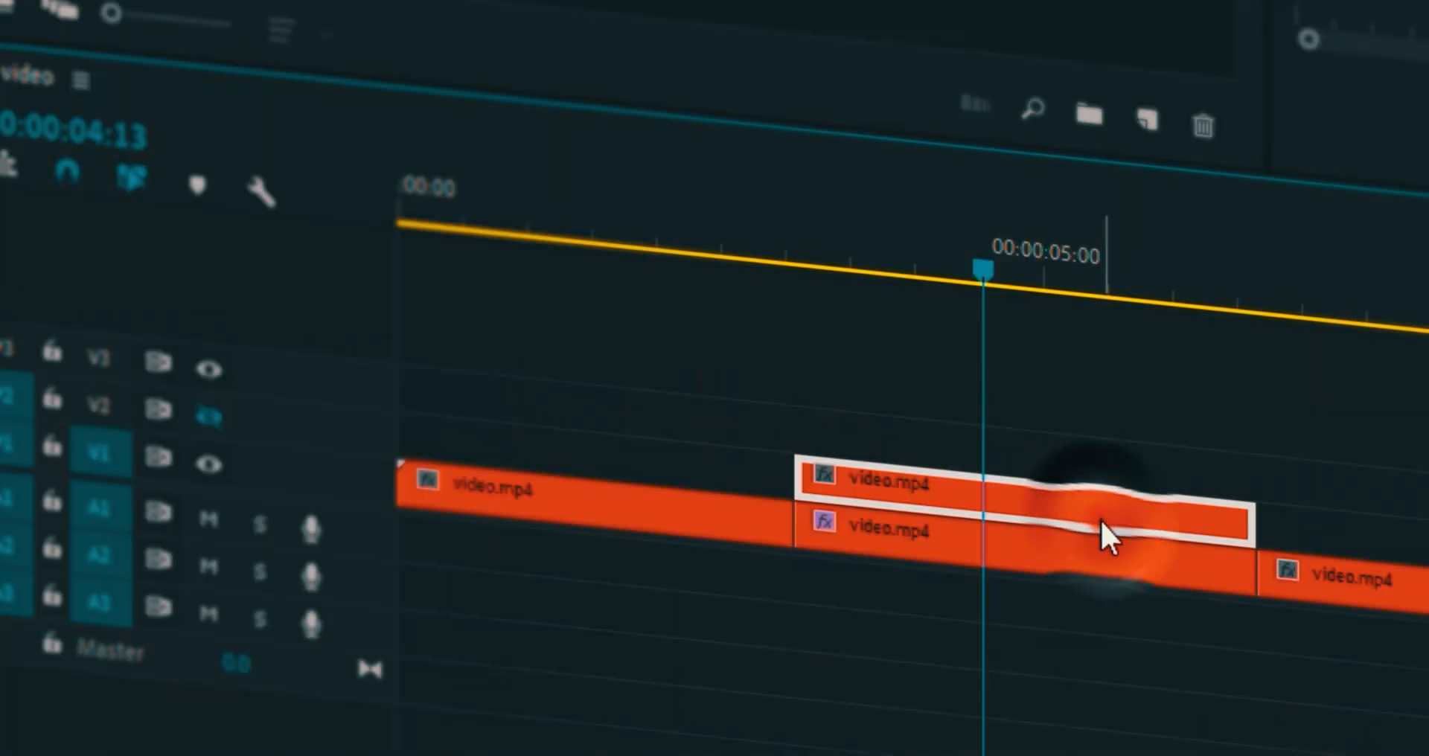
Unhide track V2 and set its frozen segment's scale to 62 and rotation to -7°
{"action": "left_click", "coordinate": [208, 419]}
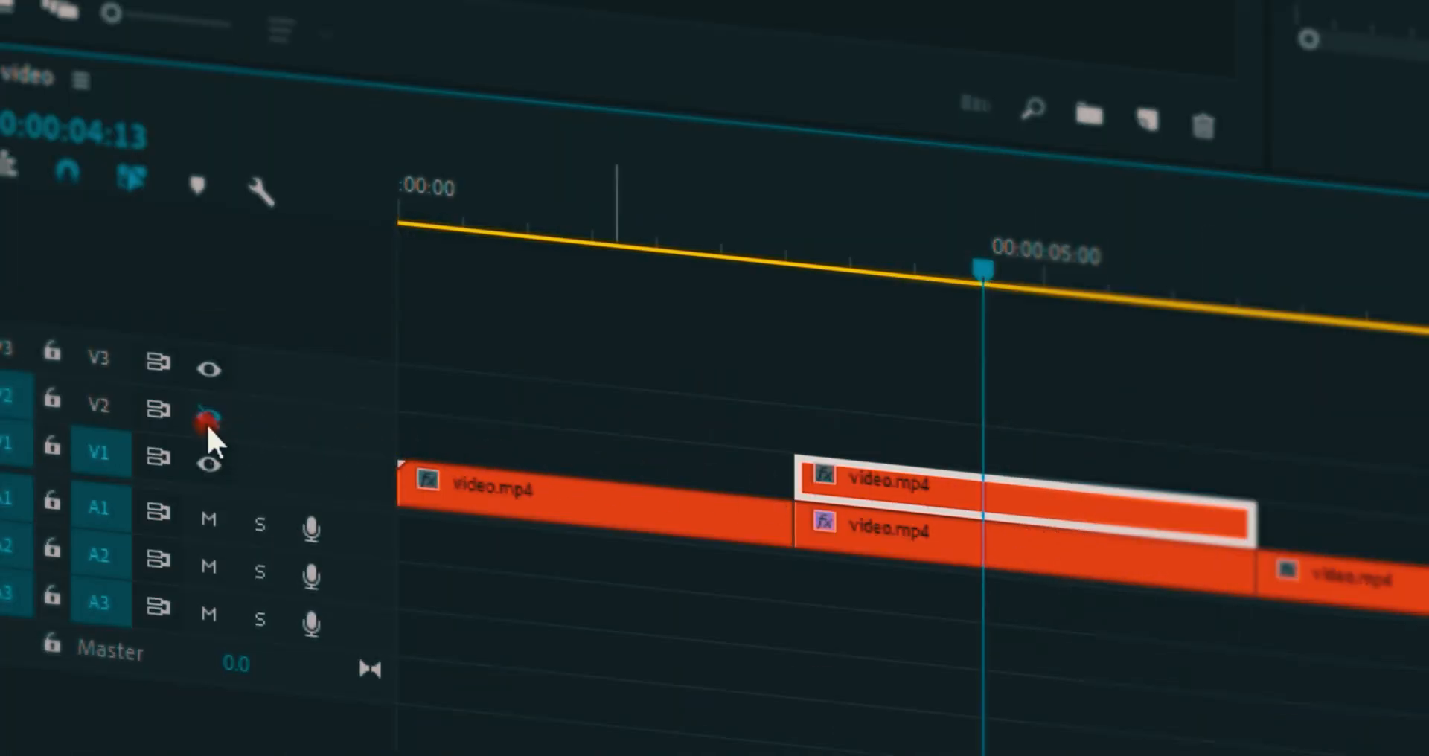
{"action": "left_click", "coordinate": [208, 421]}
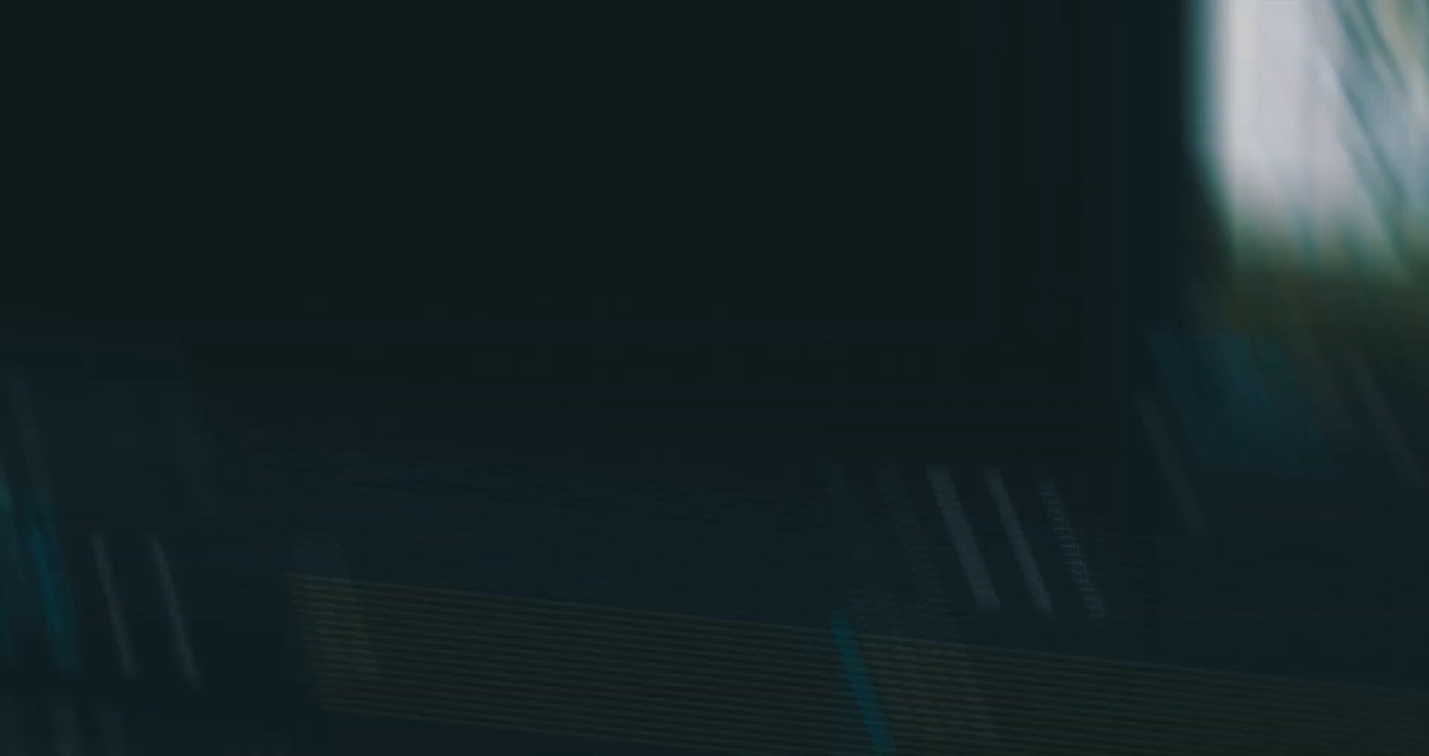
{"action": "left_click", "coordinate": [474, 92]}
{"action": "left_click_drag", "start_coordinate": [520, 327], "coordinate": [444, 335]}
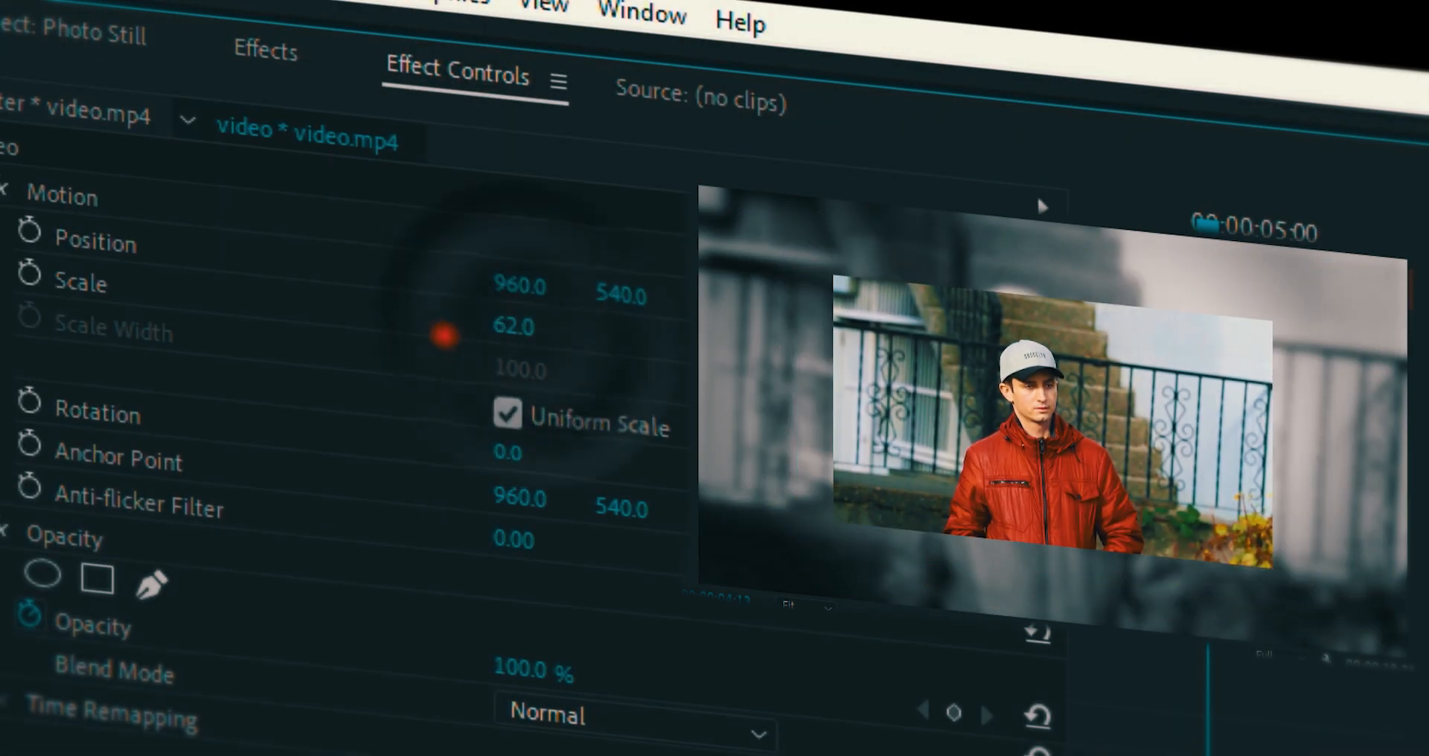
{"action": "mouse_move", "coordinate": [513, 454]}
{"action": "left_mouse_down"}
{"action": "mouse_move", "coordinate": [534, 446]}
{"action": "mouse_move", "coordinate": [508, 453]}
{"action": "left_mouse_up"}
{"action": "left_click_drag", "start_coordinate": [483, 610], "coordinate": [484, 594]}
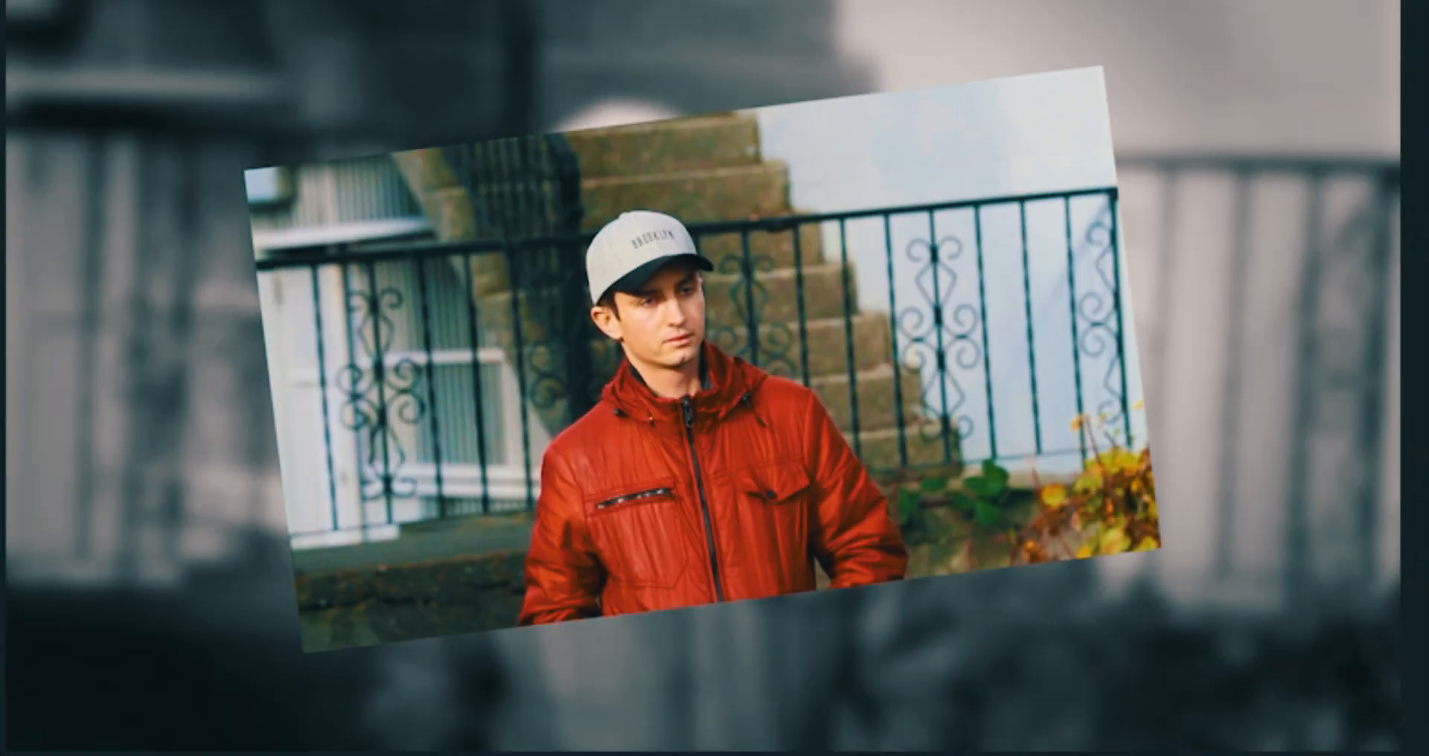
Browse the web image results for photo frame PNGs
{"action": "left_click", "coordinate": [416, 522]}
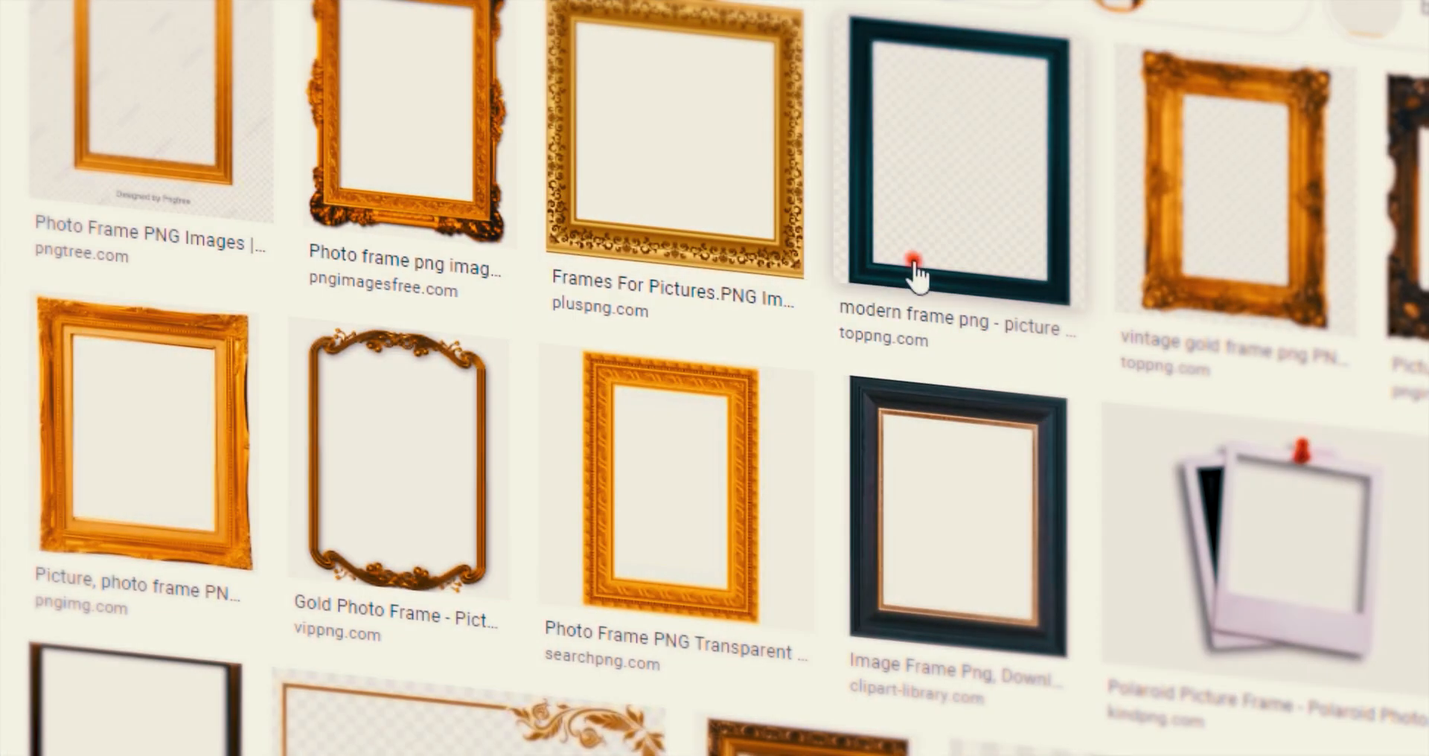
{"action": "scroll", "coordinate": [1229, 367], "scroll_direction": "down", "scroll_amount": 10}
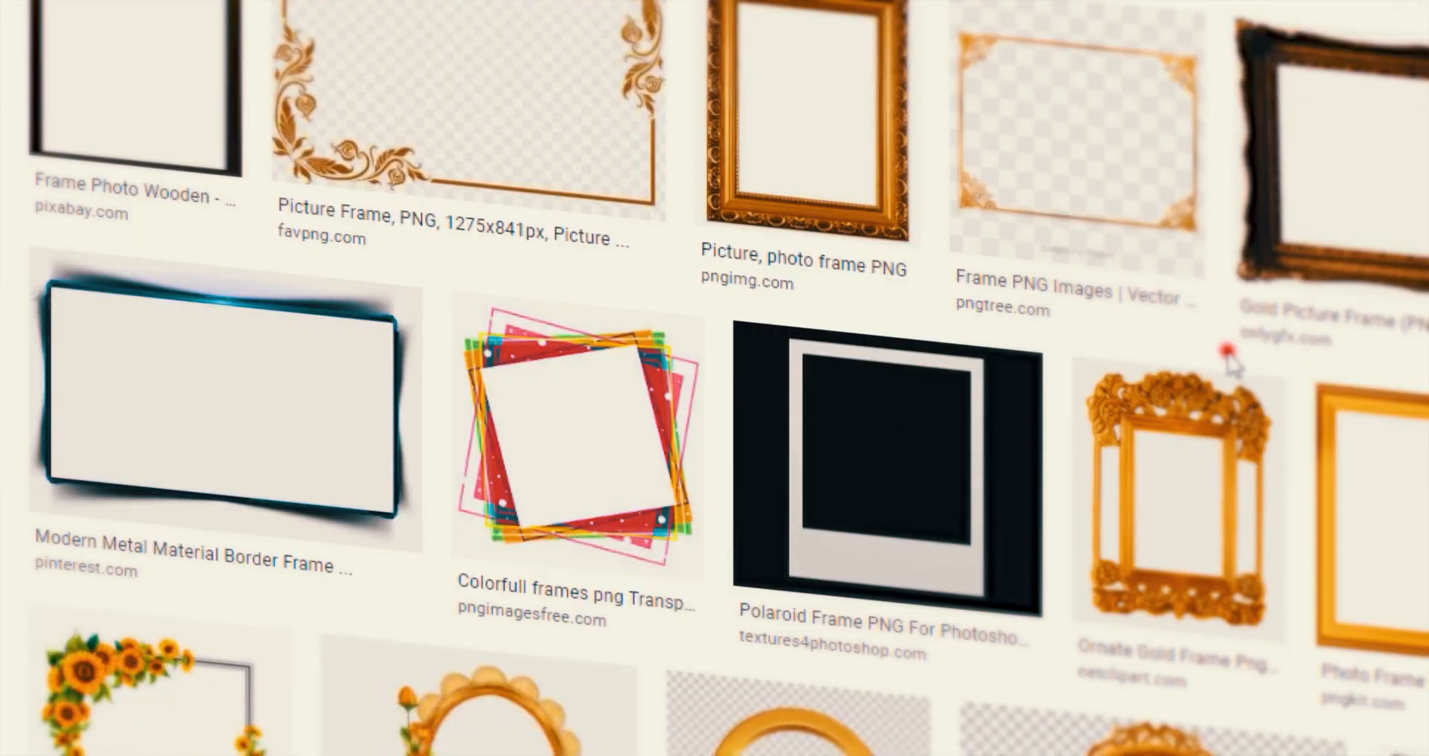
{"action": "scroll", "coordinate": [1230, 365], "scroll_direction": "down", "scroll_amount": 8}
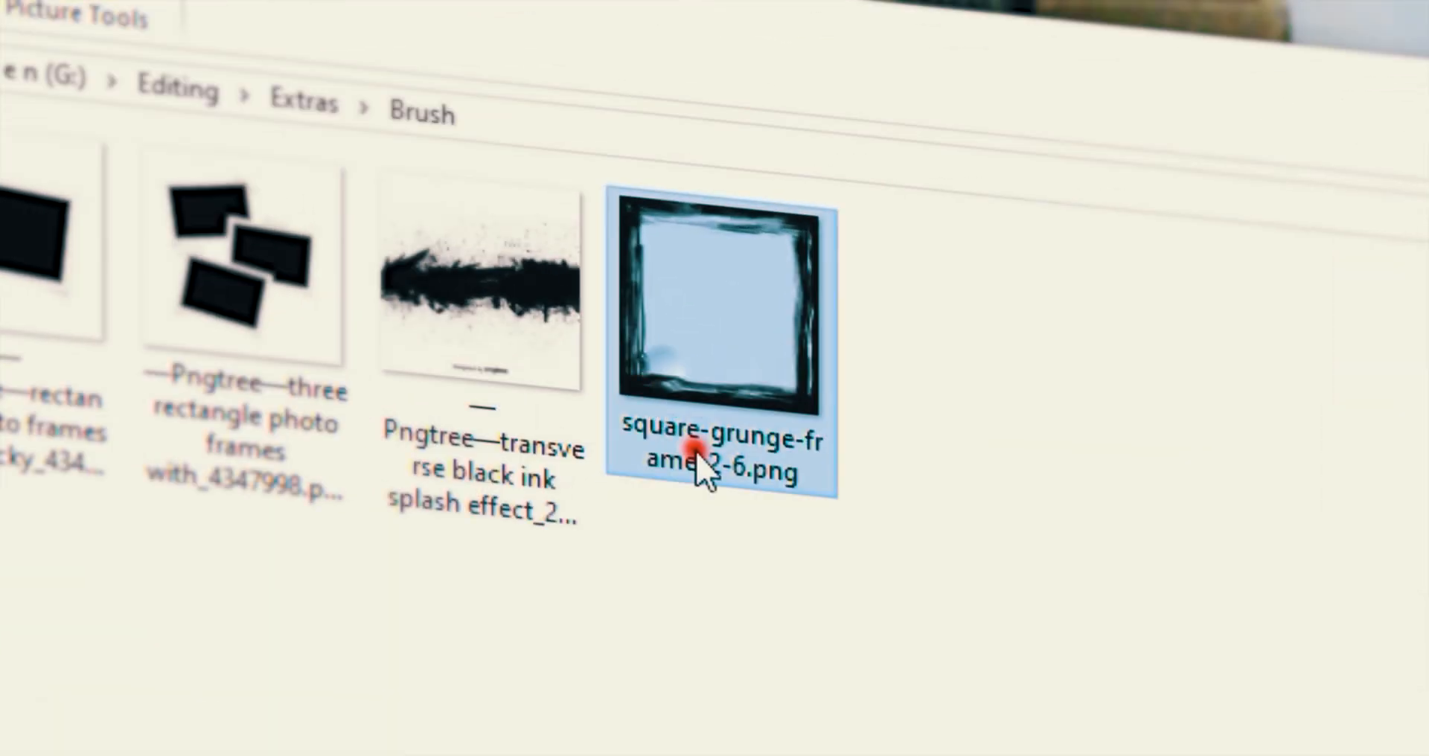
Place square-grunge-frame-2-6.png on the track between the two frozen segments and match its start and end to theirs
{"action": "left_click_drag", "start_coordinate": [711, 312], "coordinate": [425, 610]}
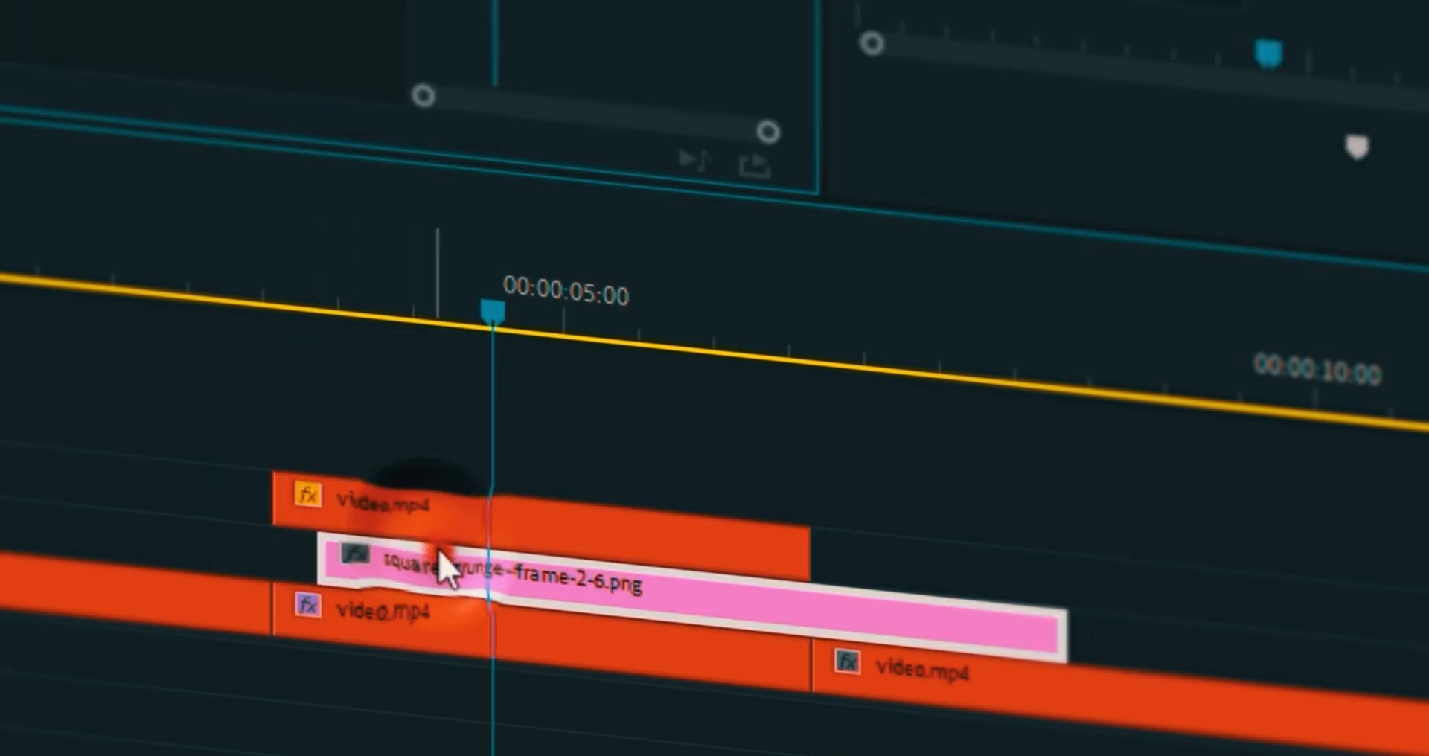
{"action": "left_click", "coordinate": [462, 523]}
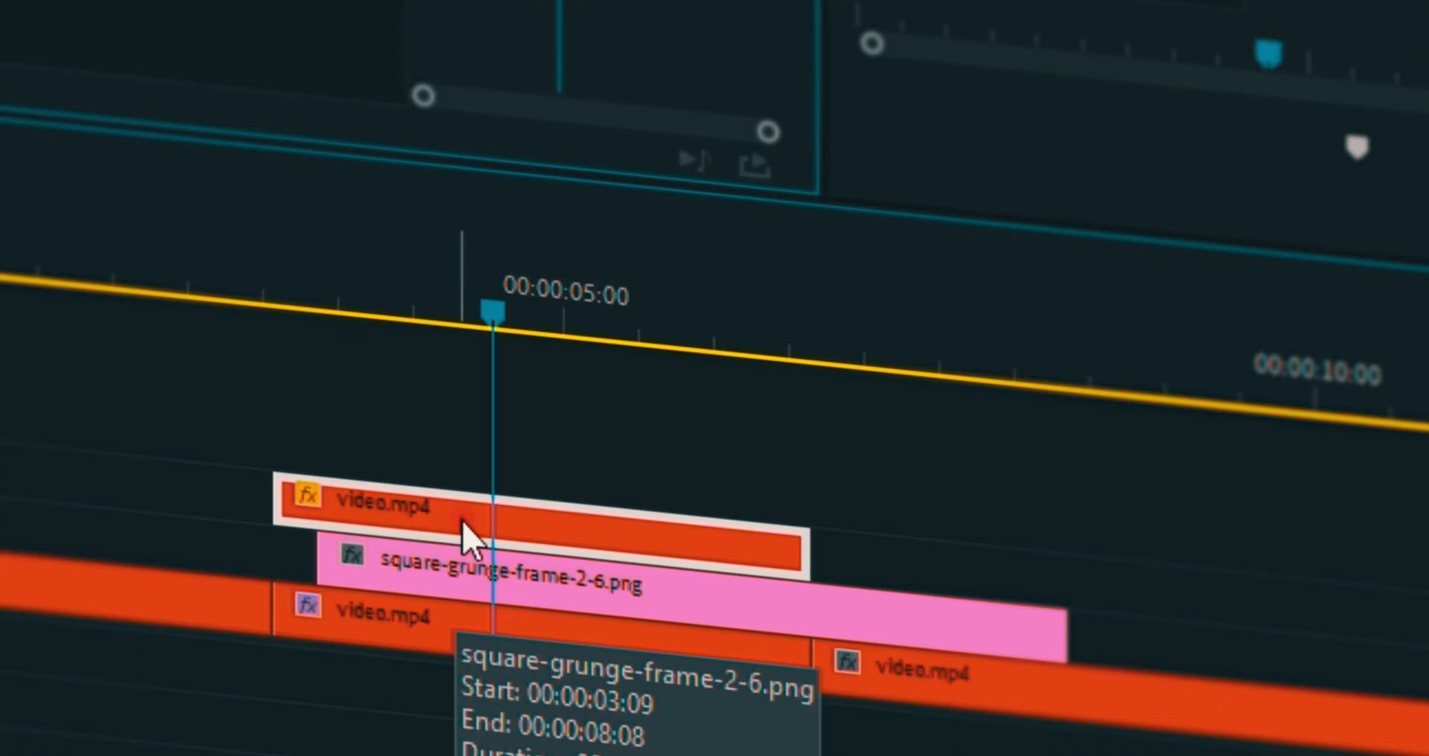
{"action": "left_click_drag", "start_coordinate": [504, 579], "coordinate": [488, 590]}
{"action": "left_click_drag", "start_coordinate": [995, 629], "coordinate": [797, 606]}
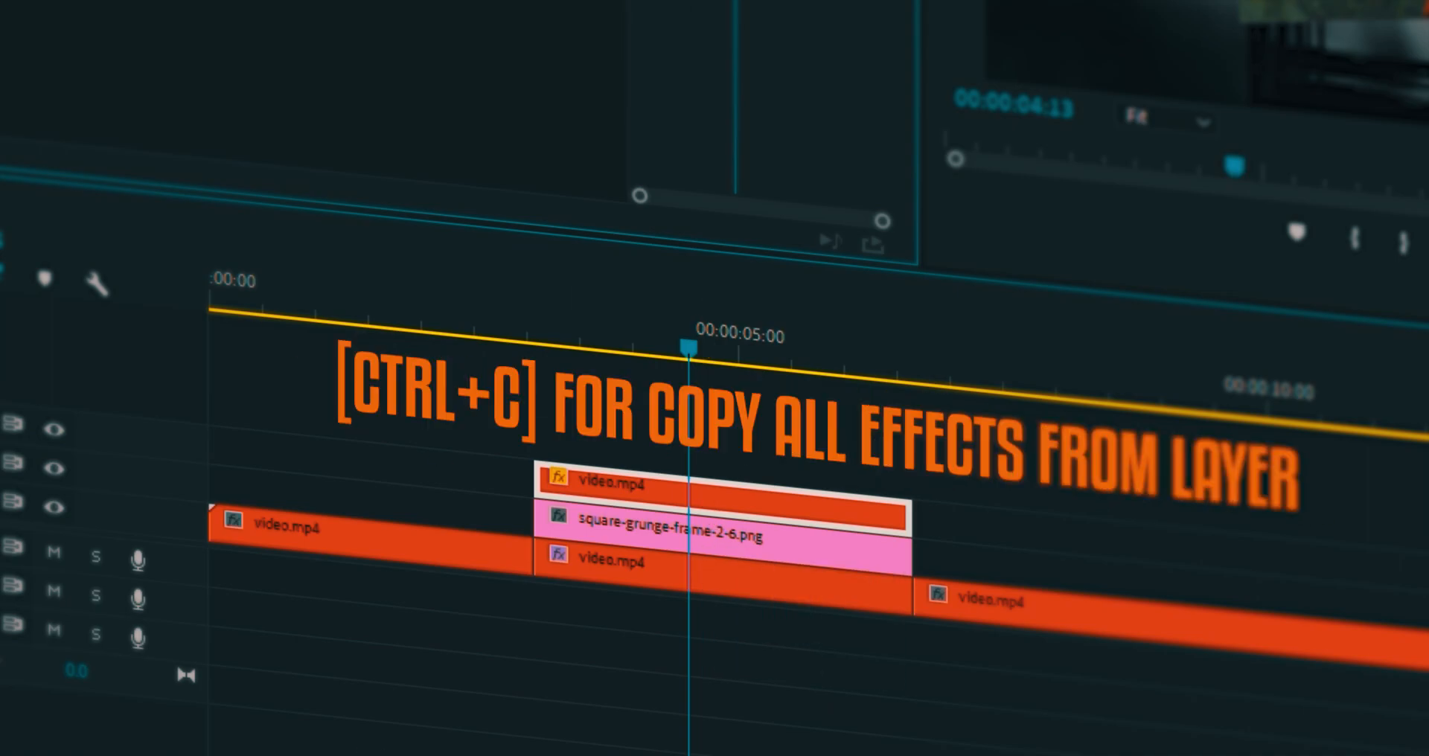
Paste the top frozen segment's Motion and Opacity attributes onto the square-grunge-frame-2-6.png clip and increase the frame's scale
{"action": "left_click", "coordinate": [631, 530]}
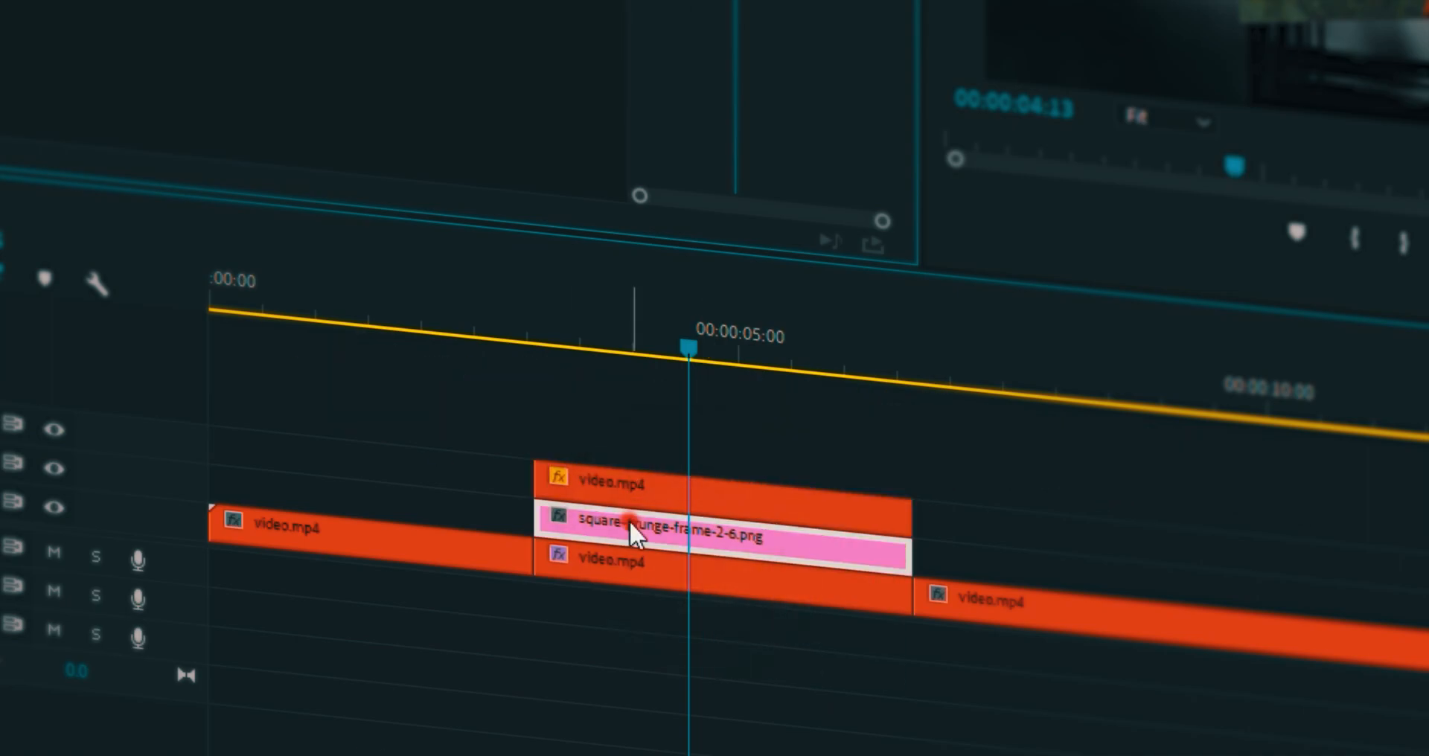
{"action": "right_click", "coordinate": [712, 541]}
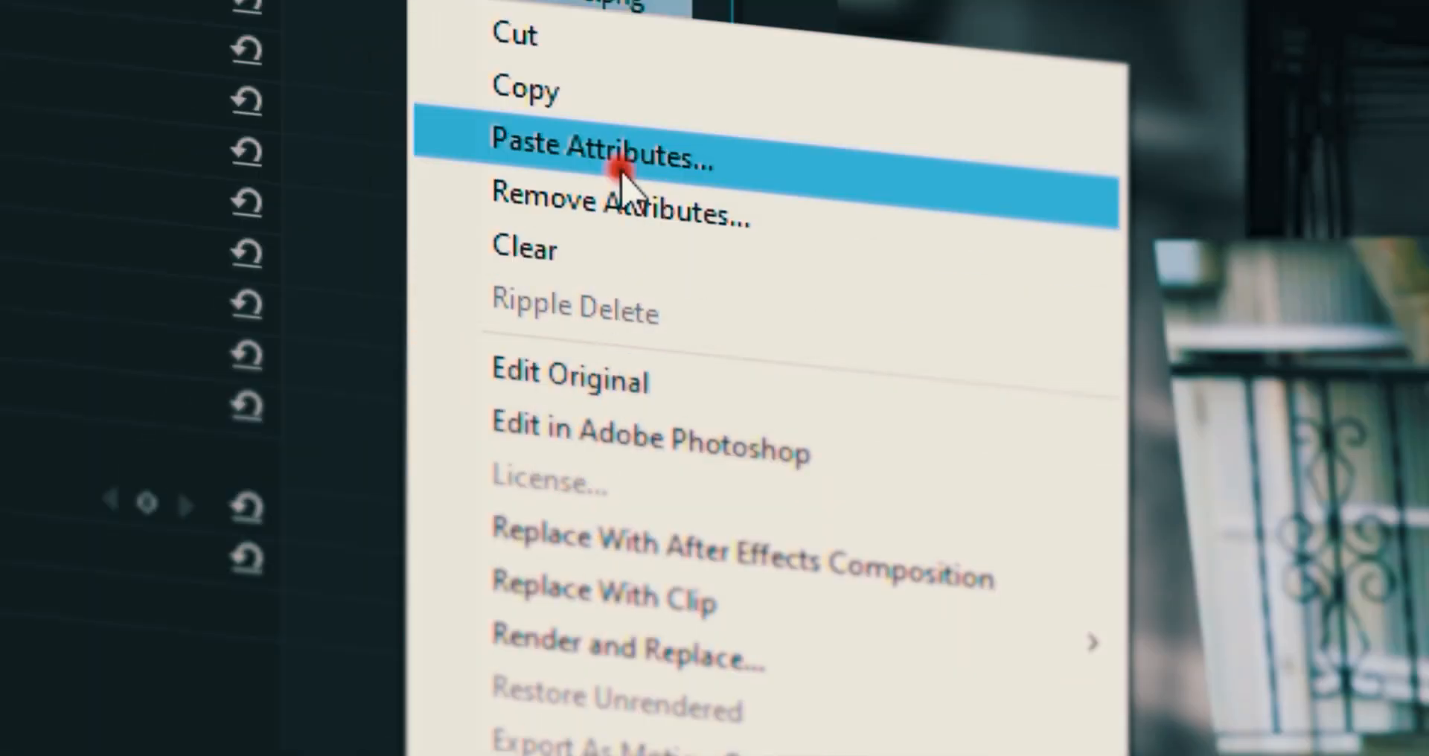
{"action": "left_click", "coordinate": [622, 179]}
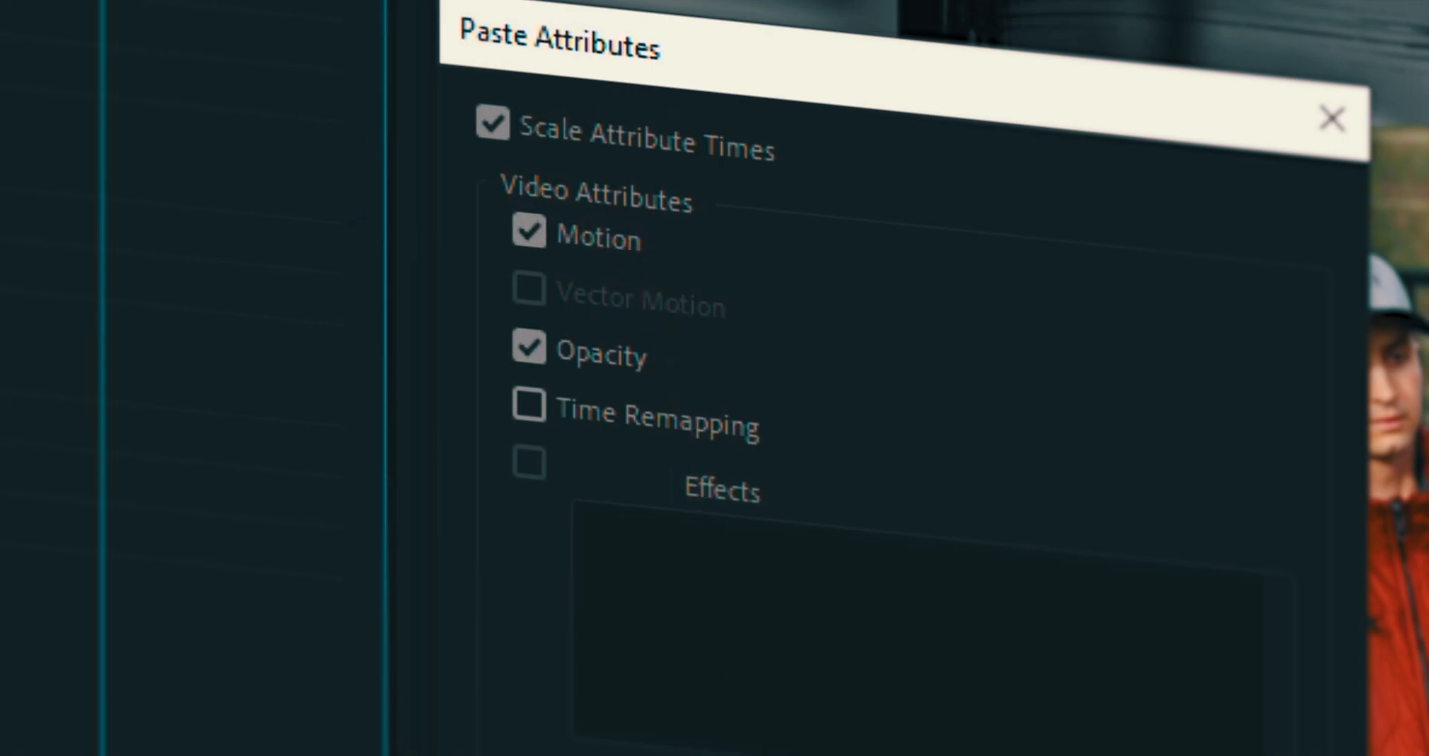
{"action": "left_click", "coordinate": [1001, 551]}
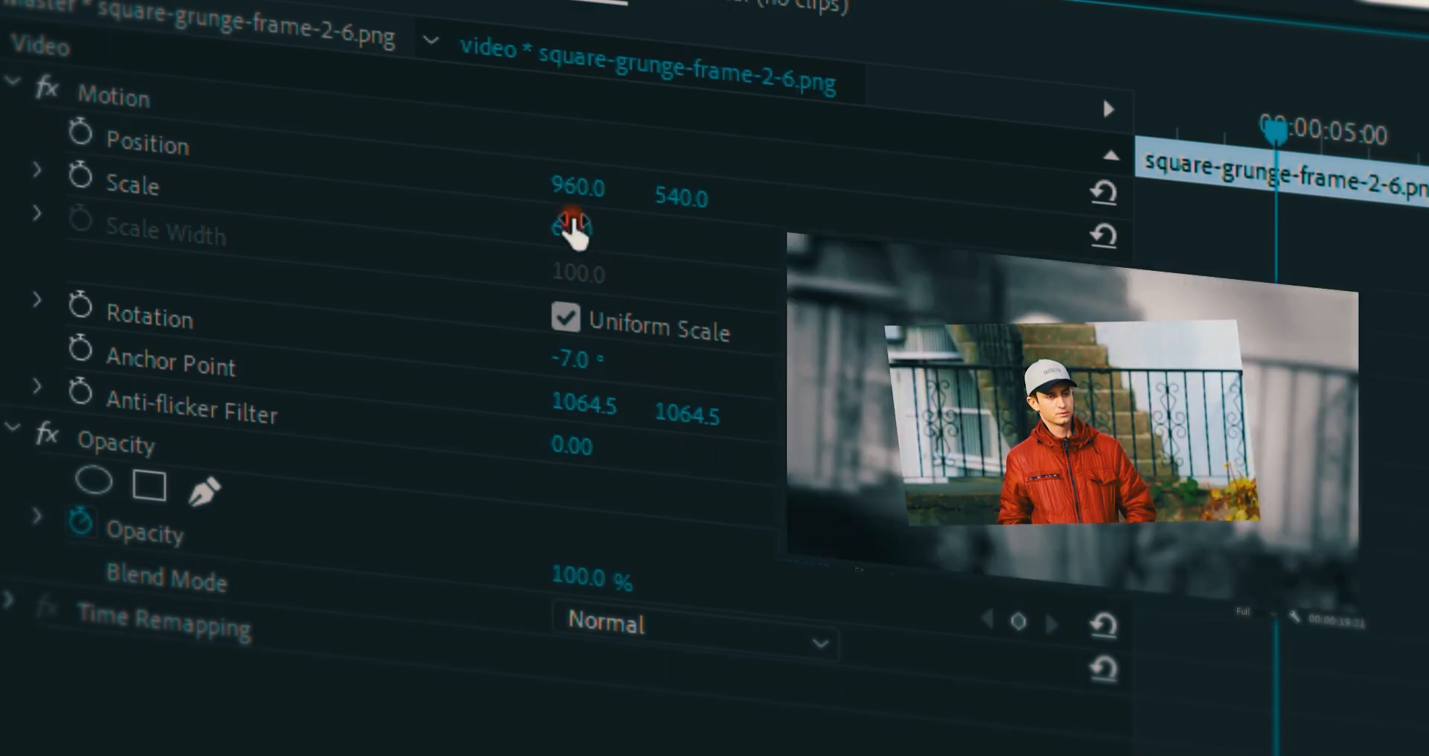
{"action": "mouse_move", "coordinate": [572, 222]}
{"action": "left_mouse_down"}
{"action": "mouse_move", "coordinate": [607, 210]}
{"action": "mouse_move", "coordinate": [591, 212]}
{"action": "left_mouse_up"}
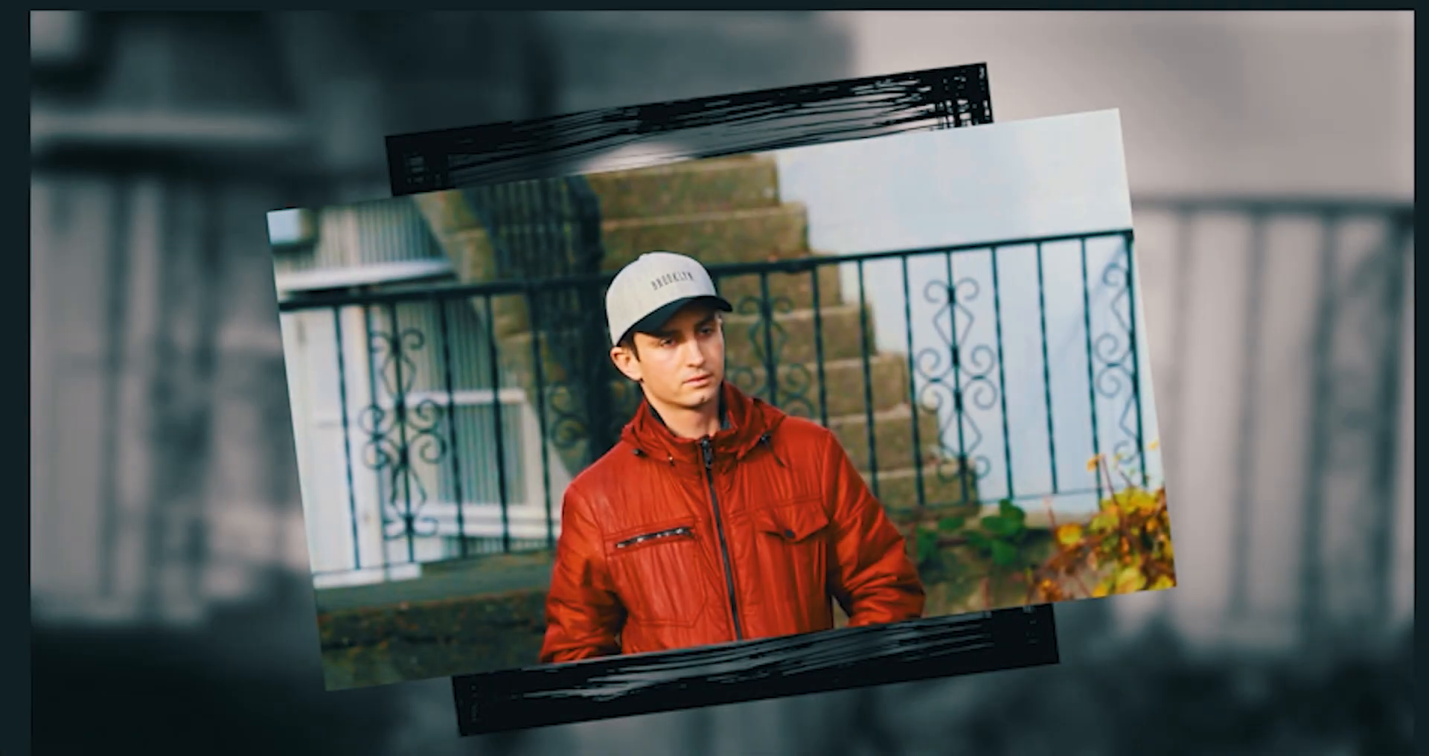